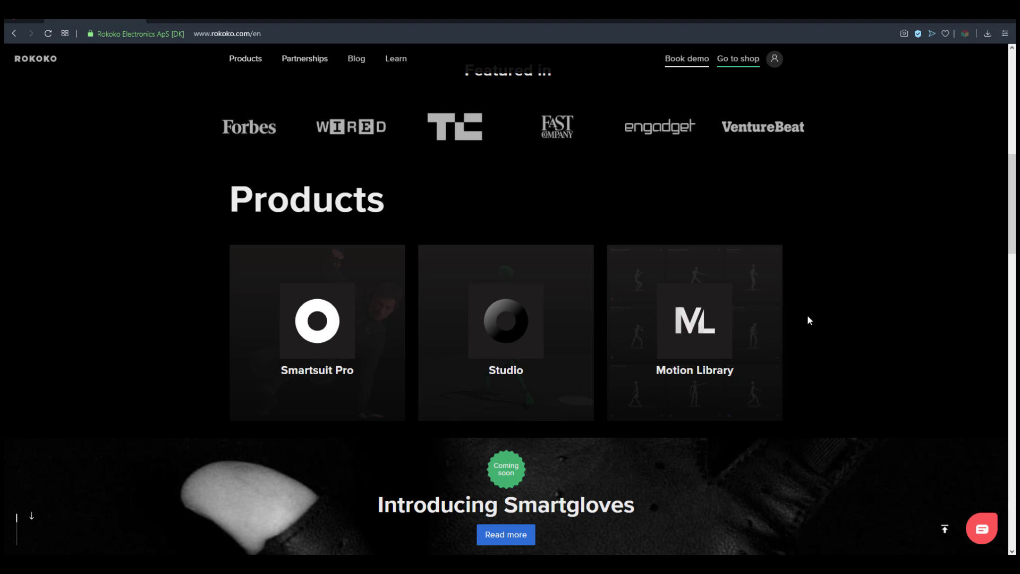
scroll(808, 319, up, 5)
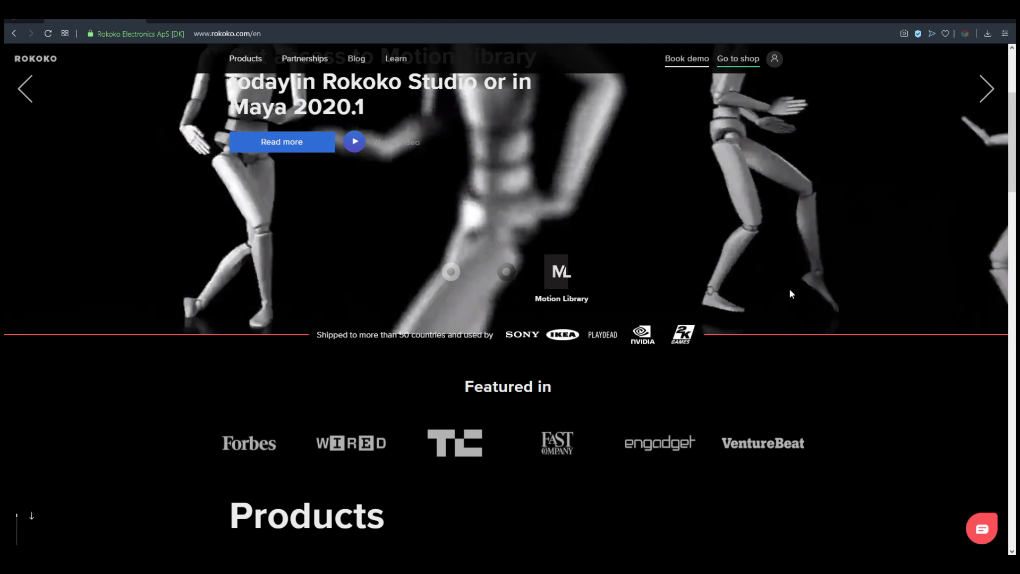
scroll(790, 292, down, 7)
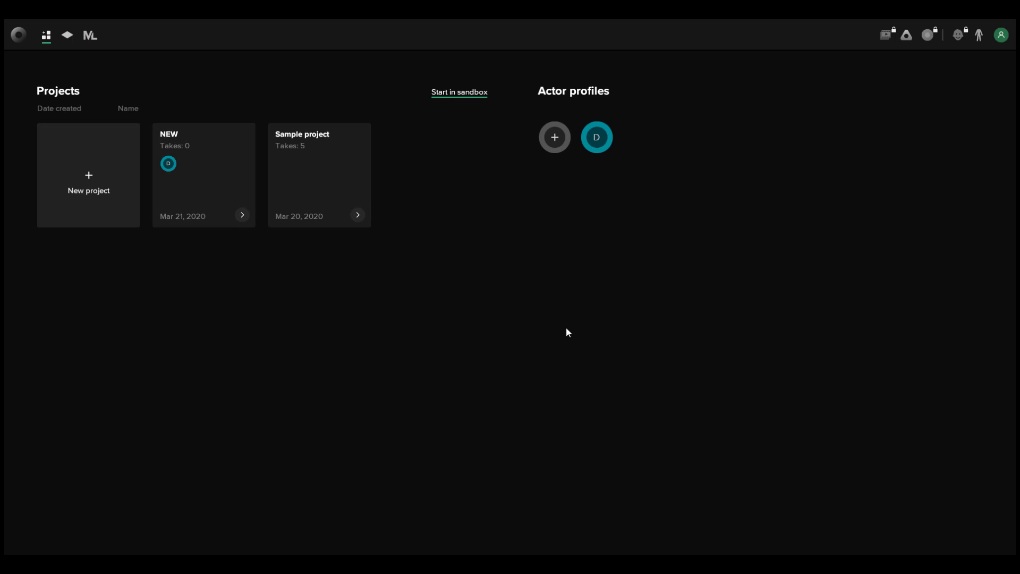
Step: Open the Motion Library, view its categories and bring up the list of publishers
click(89, 35)
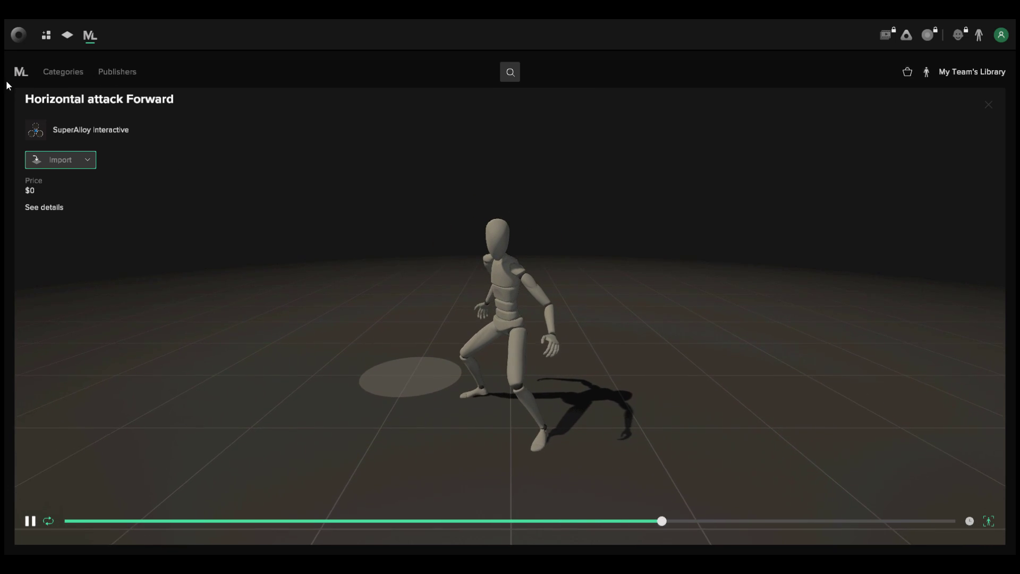
click(67, 76)
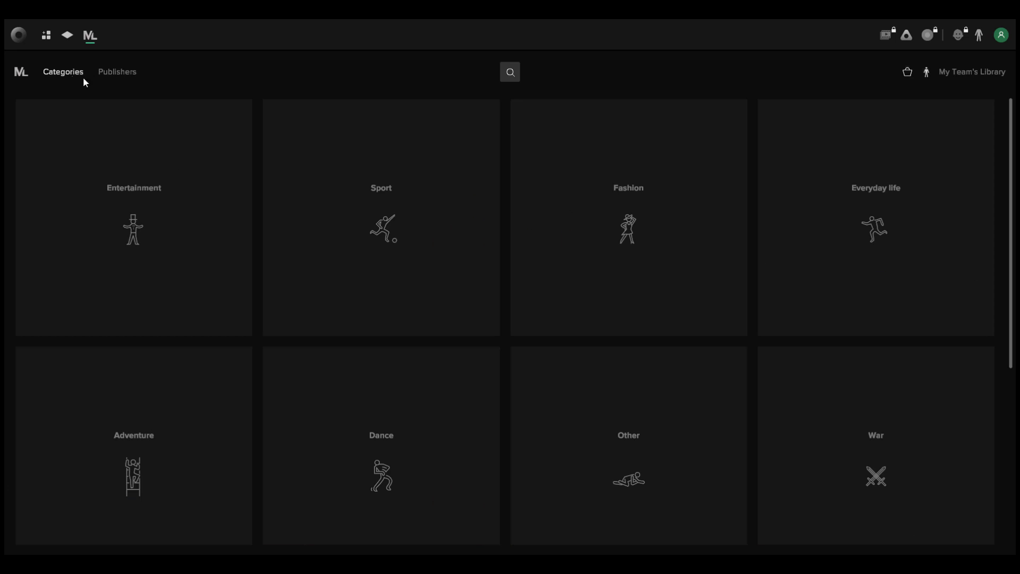
click(111, 77)
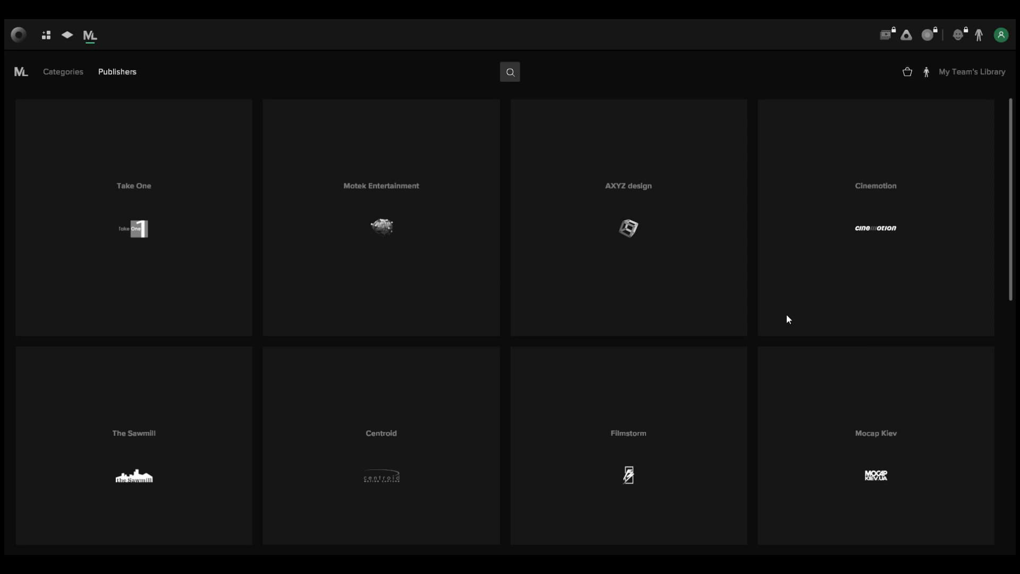
Step: Look through the available motion publishers, from Take One to Morro Motion
scroll(785, 314, down, 4)
scroll(716, 468, up, 1)
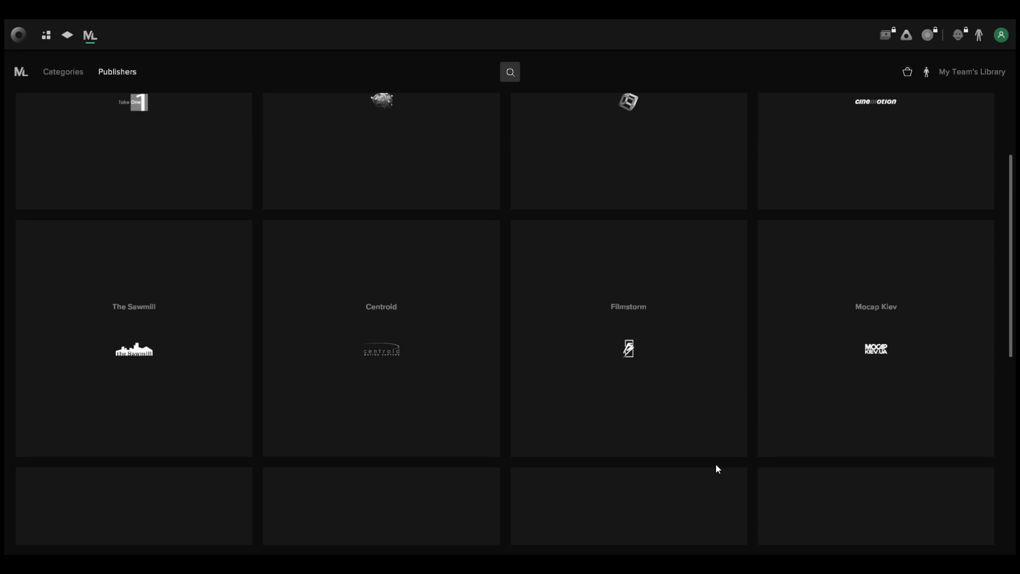
scroll(691, 425, up, 1)
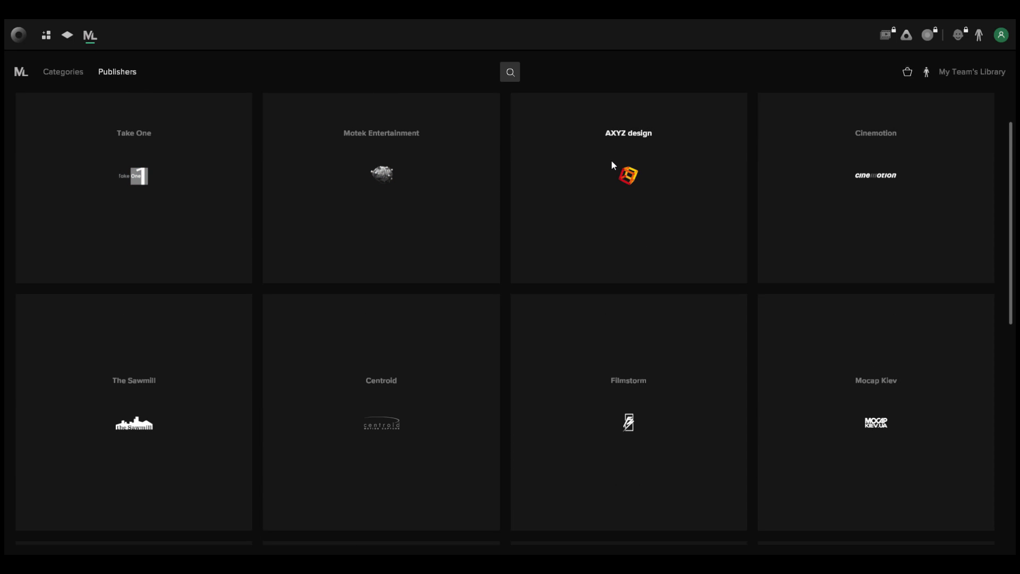
scroll(666, 250, down, 3)
scroll(665, 256, down, 4)
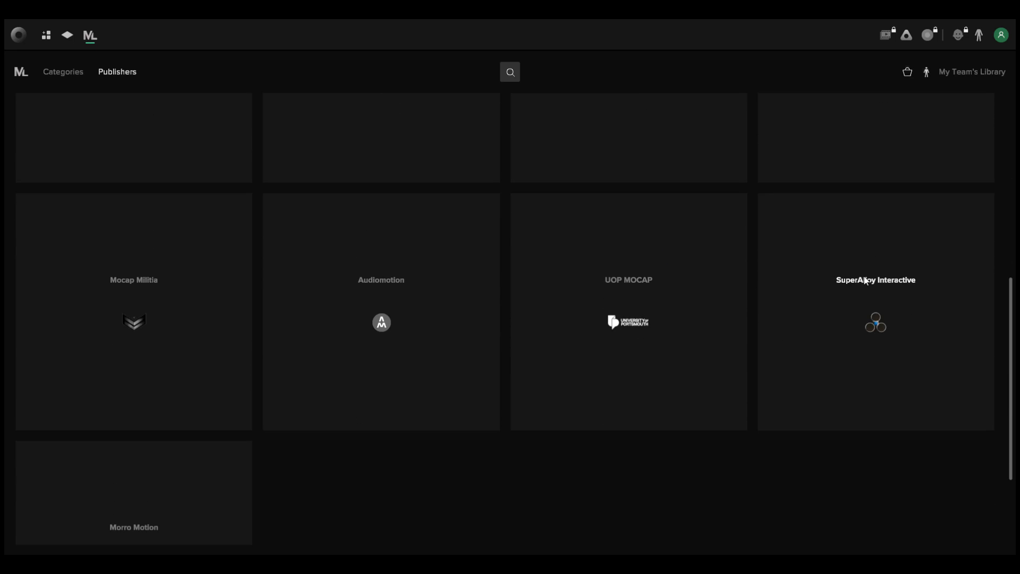
scroll(371, 319, up, 1)
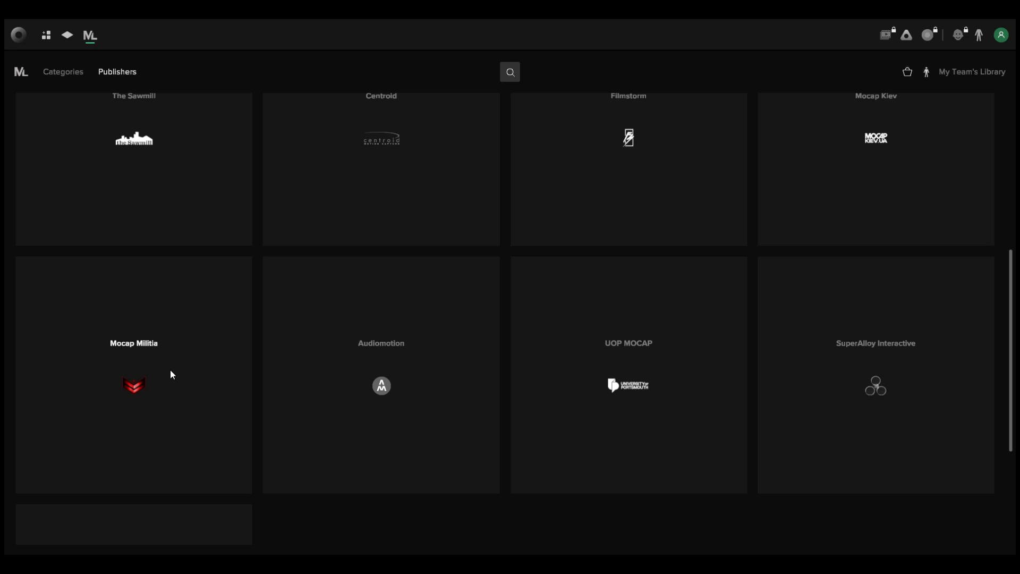
scroll(178, 384, up, 2)
scroll(324, 400, up, 1)
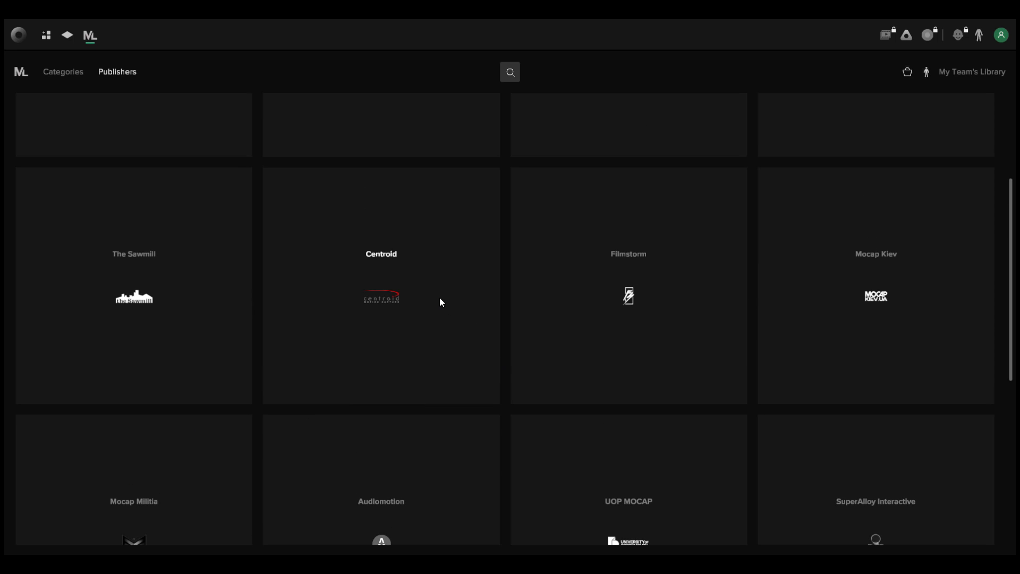
scroll(439, 300, up, 3)
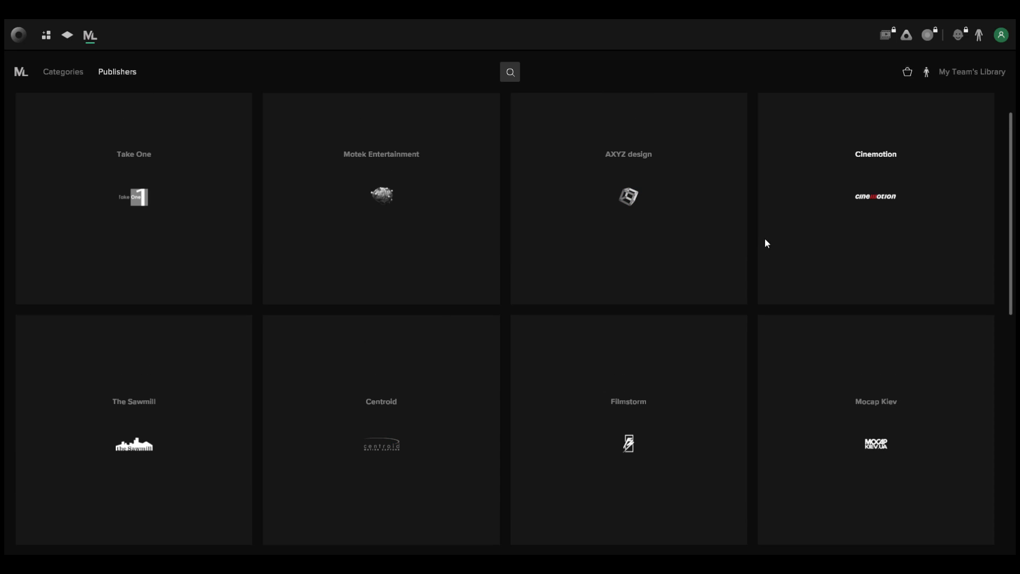
scroll(534, 266, down, 3)
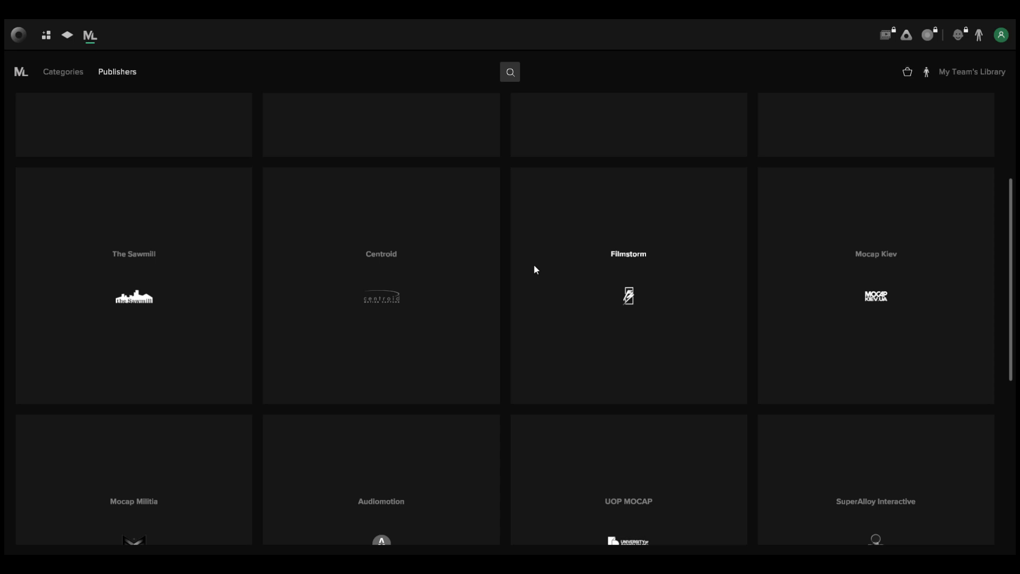
scroll(613, 269, up, 2)
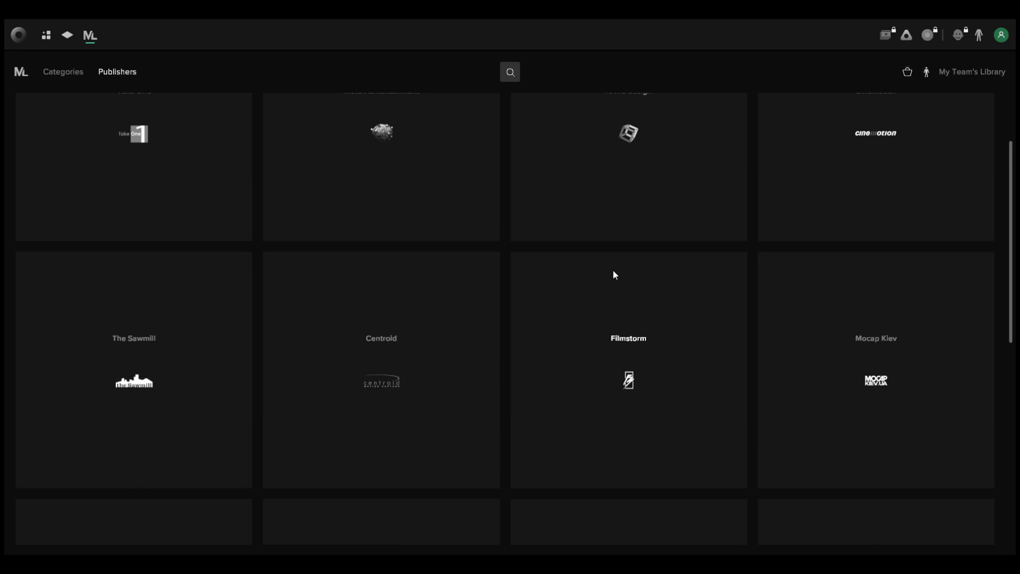
scroll(616, 239, up, 2)
Step: Open the AXYZ design publisher page and browse its motion assets on pages 1 and 8
click(634, 207)
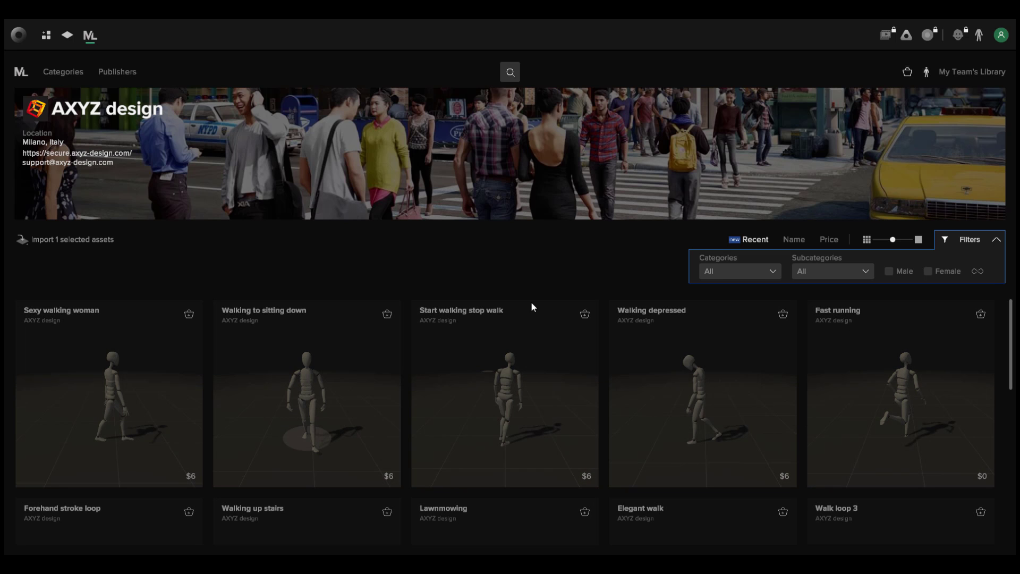
scroll(495, 316, down, 3)
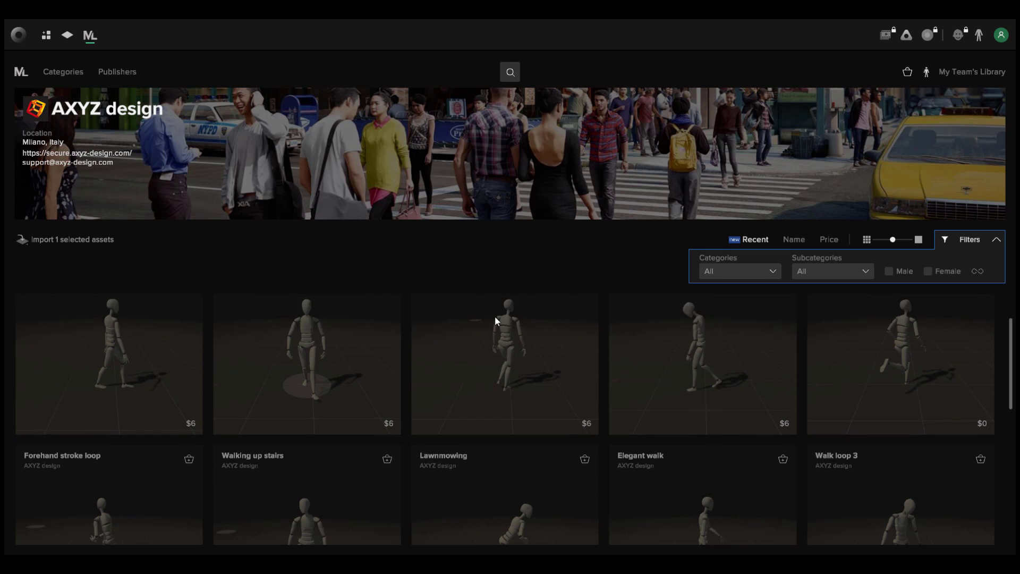
scroll(516, 352, down, 4)
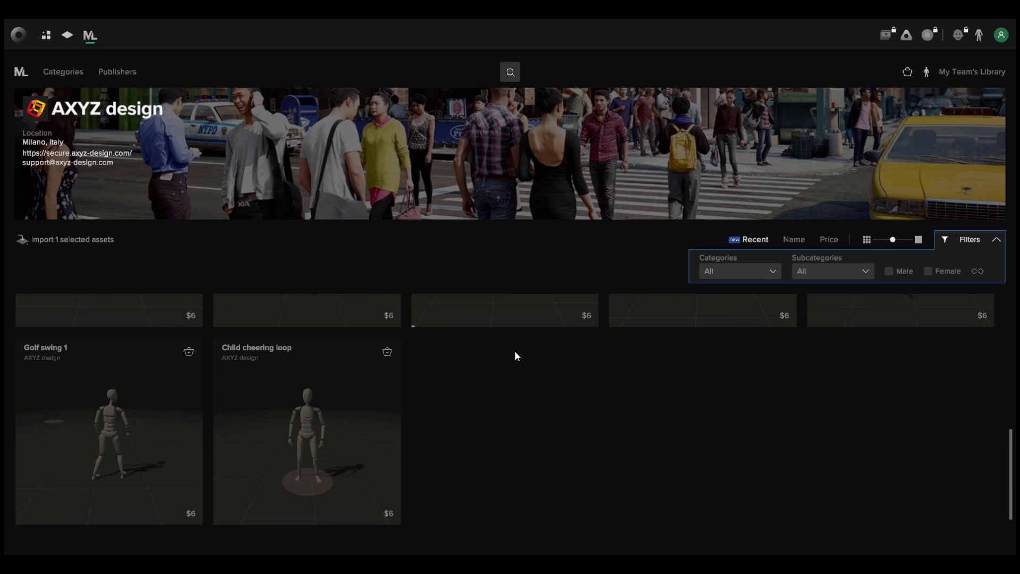
scroll(373, 463, up, 1)
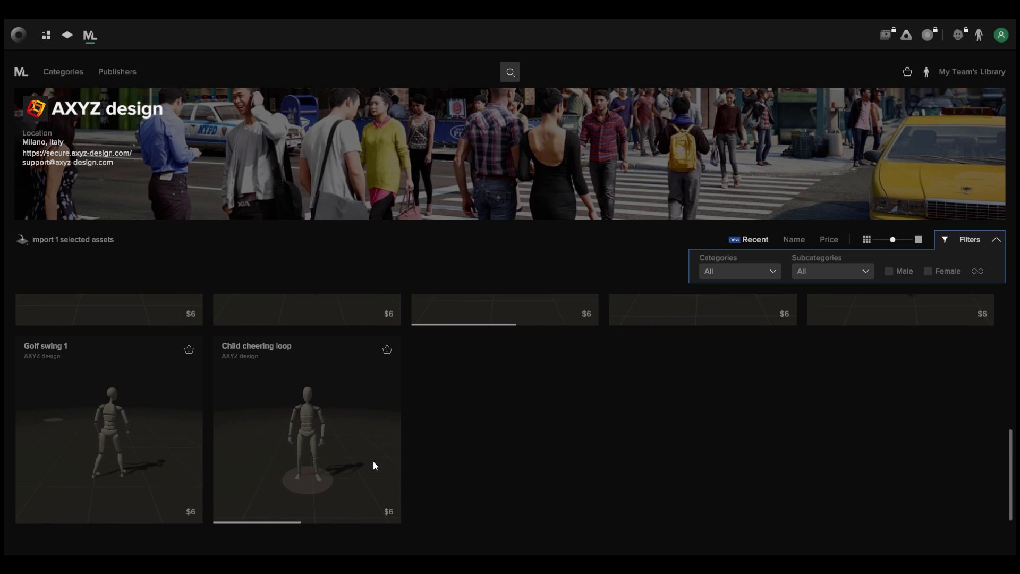
scroll(367, 443, down, 1)
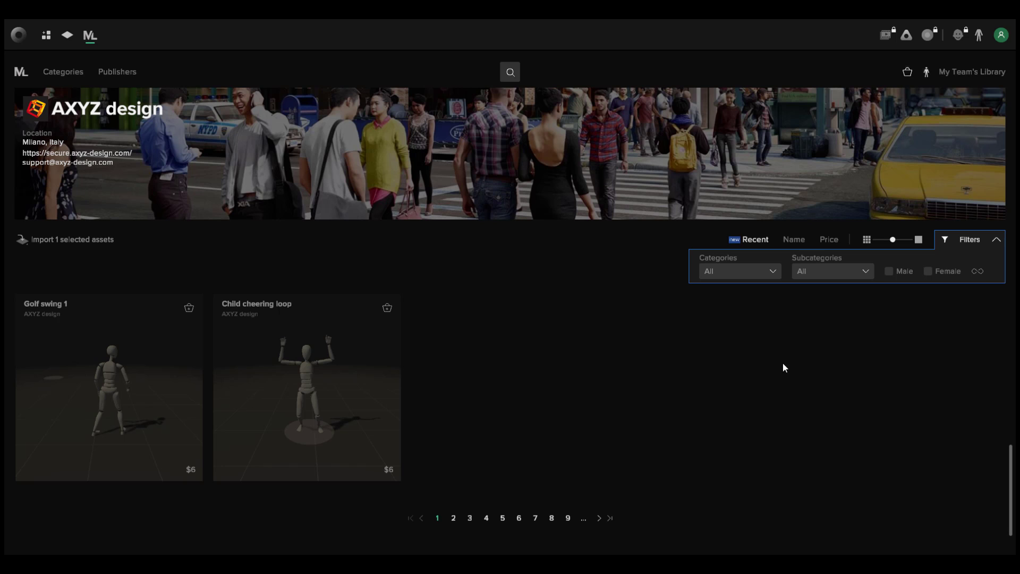
click(552, 518)
scroll(466, 397, up, 5)
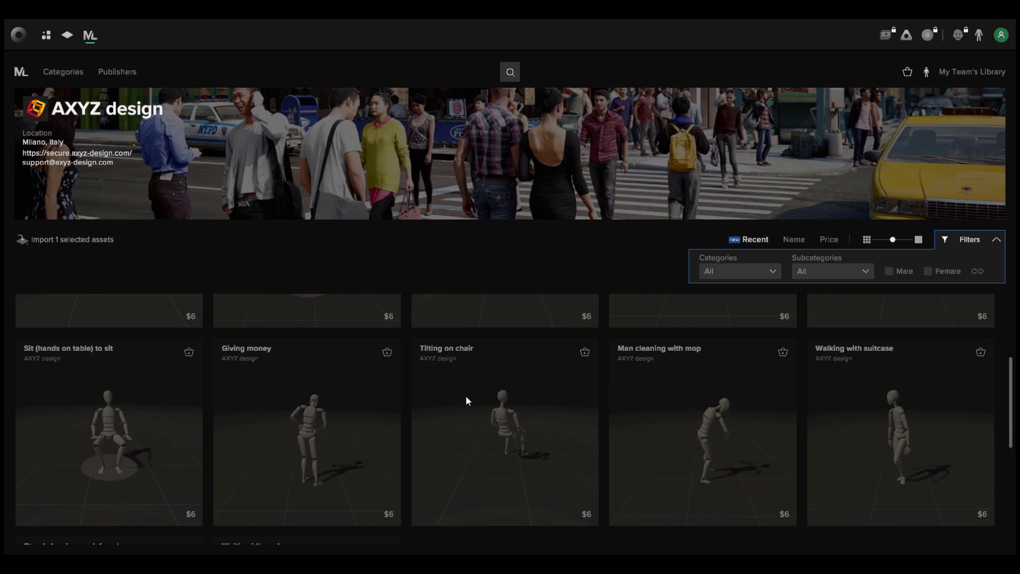
scroll(466, 398, up, 3)
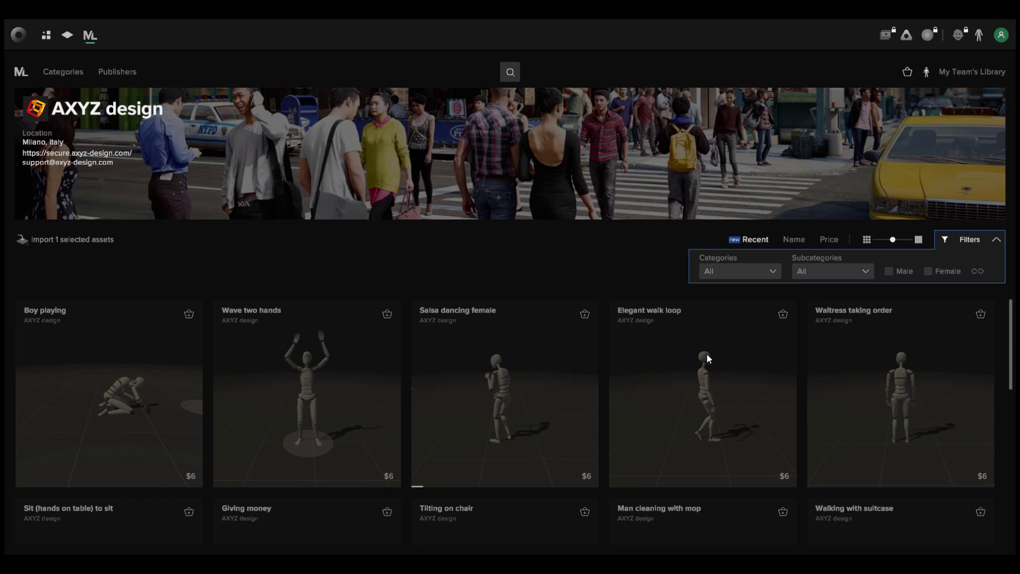
Step: Try filtering the AXYZ design motions by the Sport category and by Male
click(763, 270)
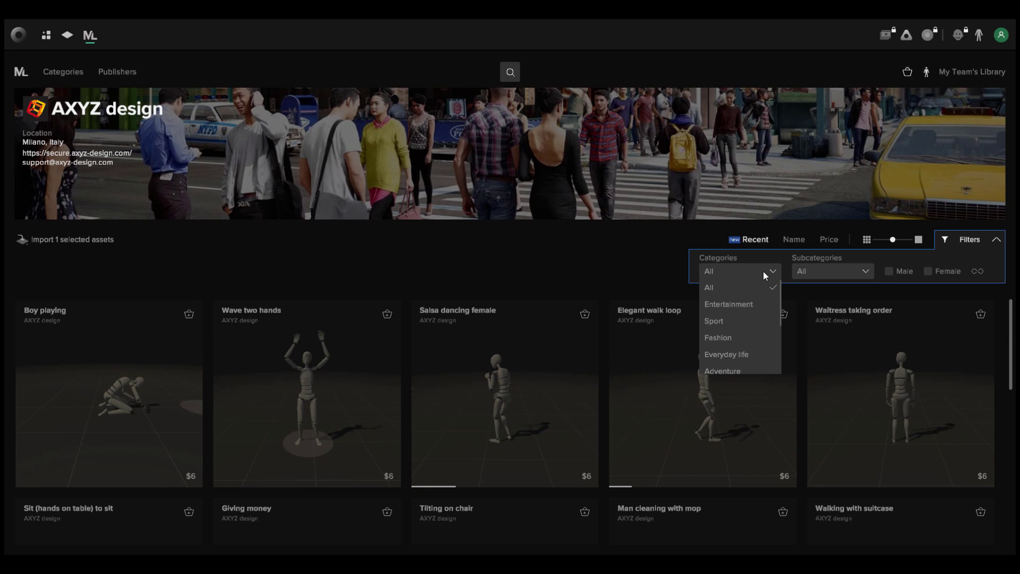
click(719, 320)
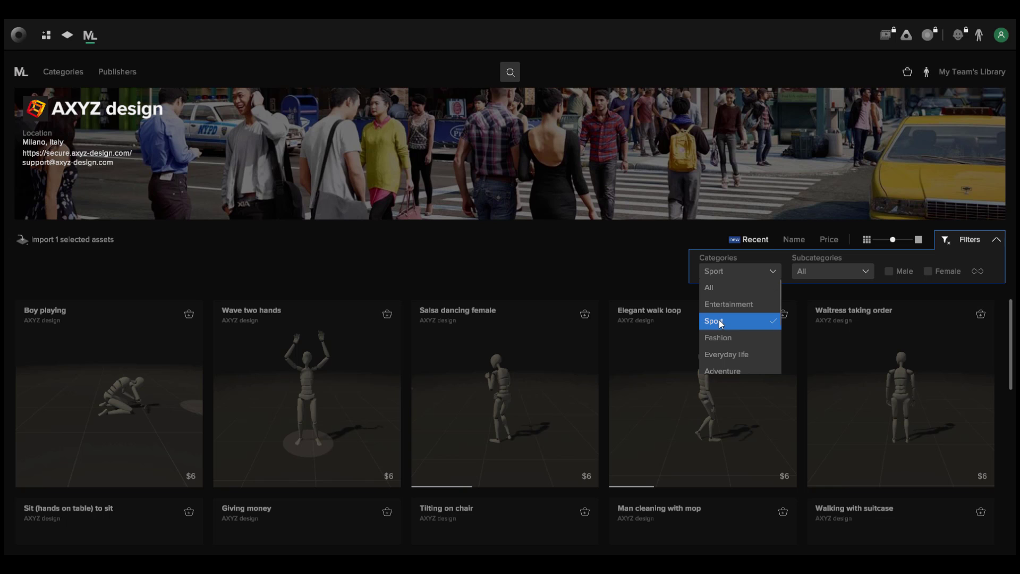
click(837, 273)
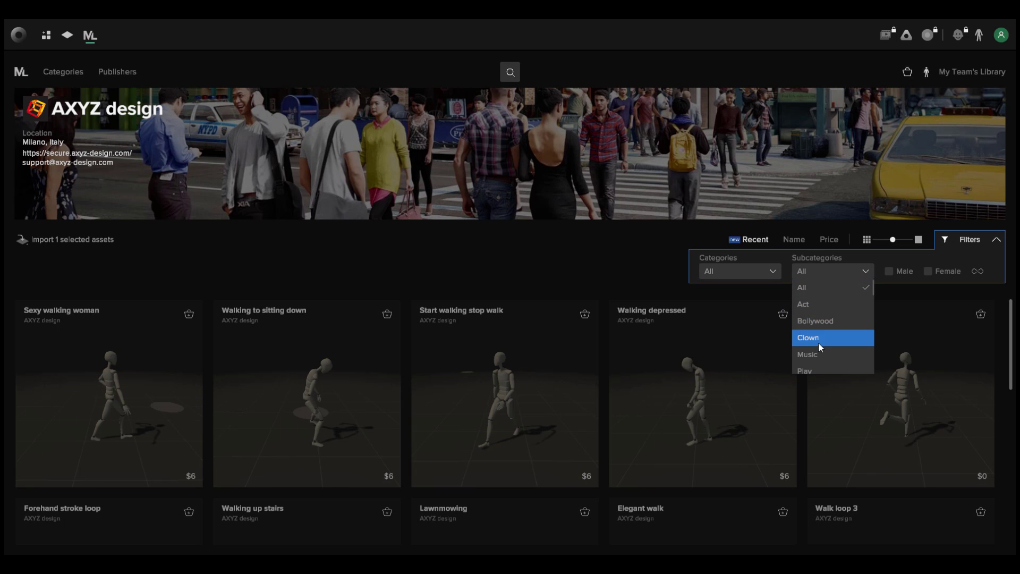
click(905, 253)
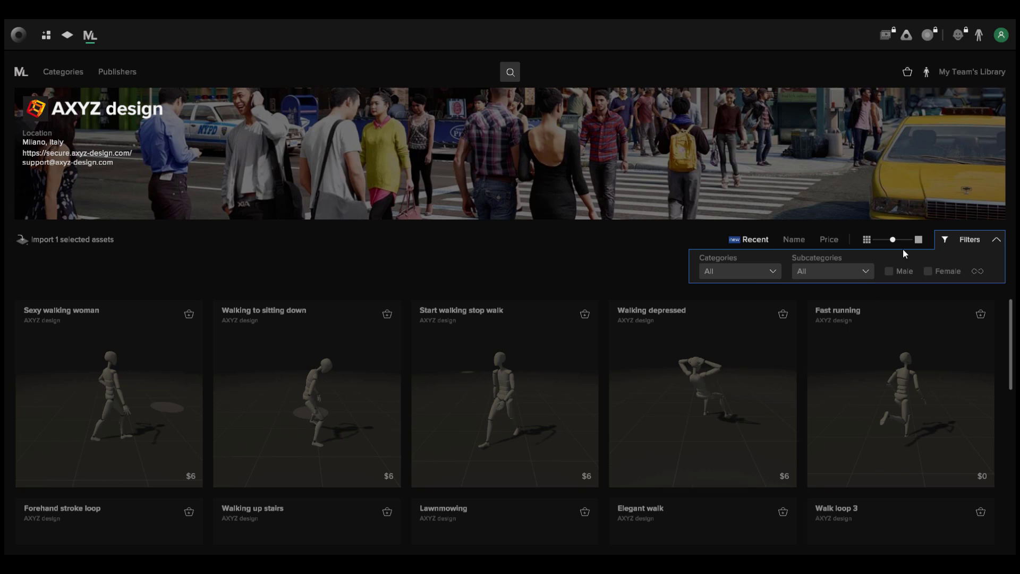
click(891, 270)
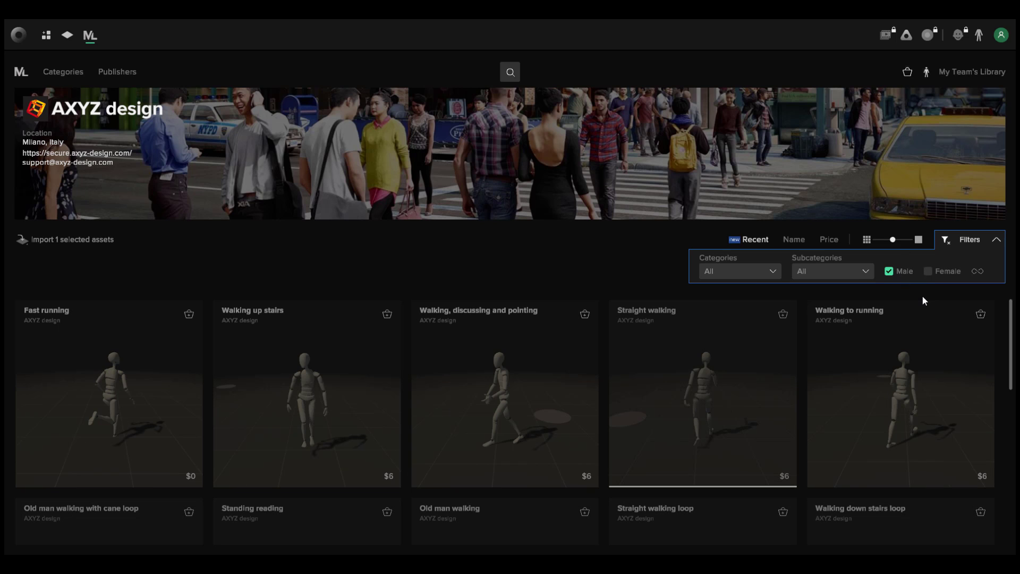
click(891, 270)
Step: Sort the motions by ascending price and search the library for "walk"
click(800, 240)
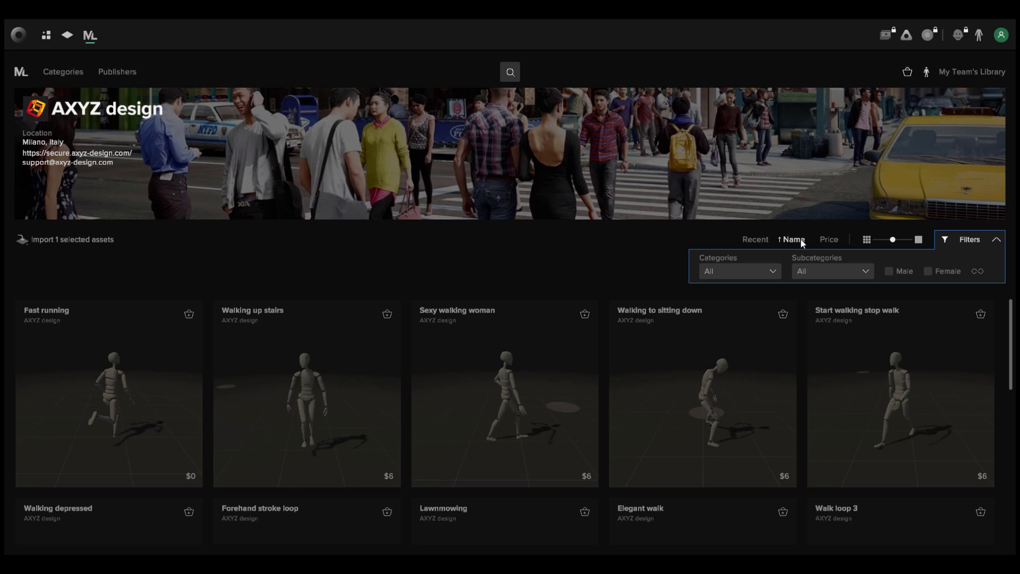
click(830, 240)
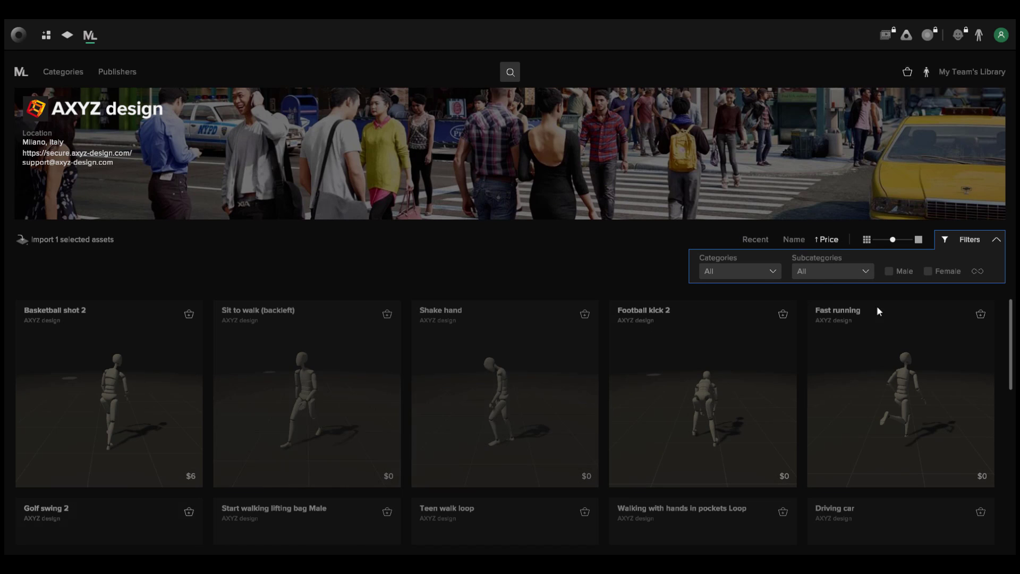
click(512, 68)
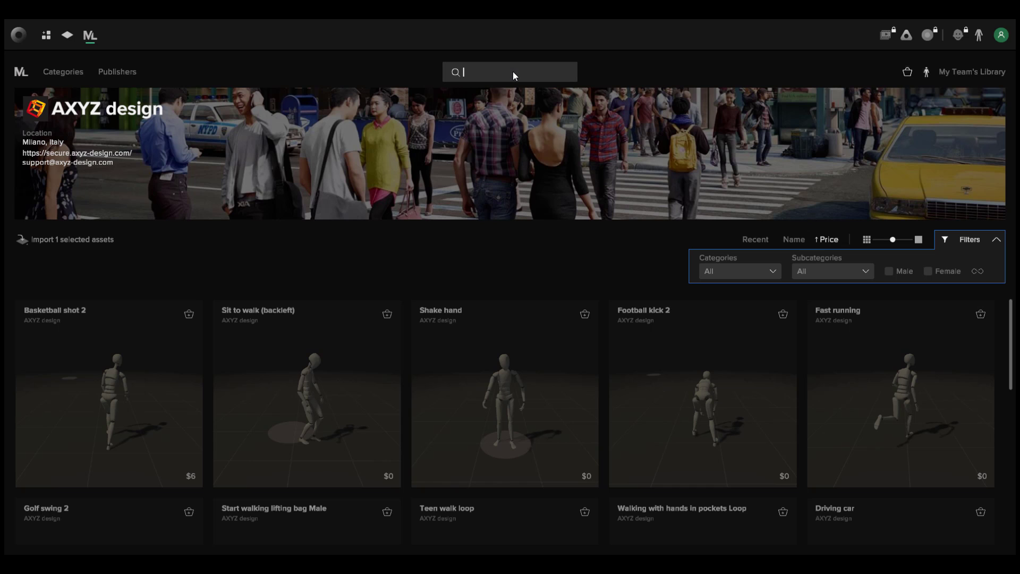
text(wa;)
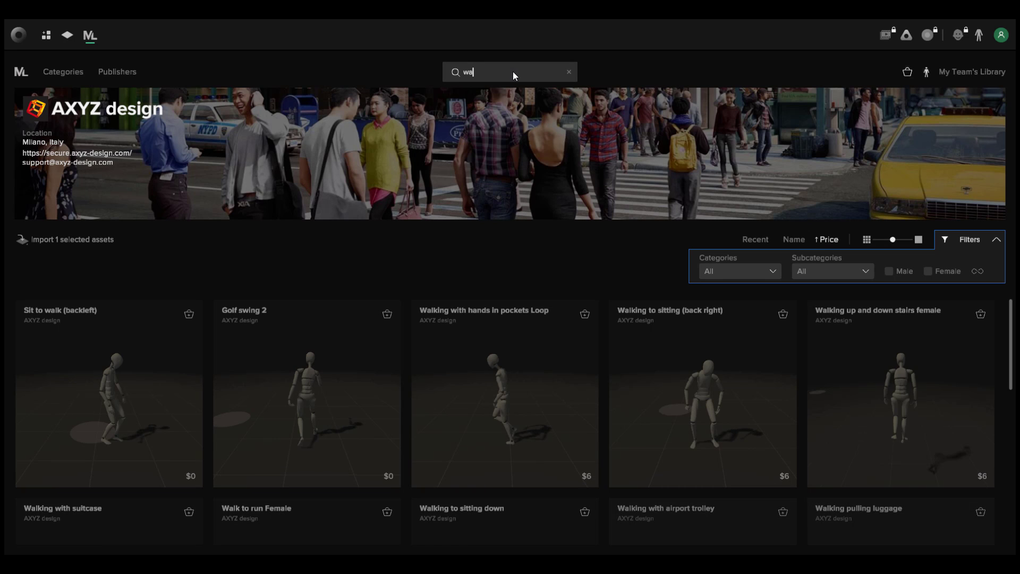
key(BackSpace)
text(lk)
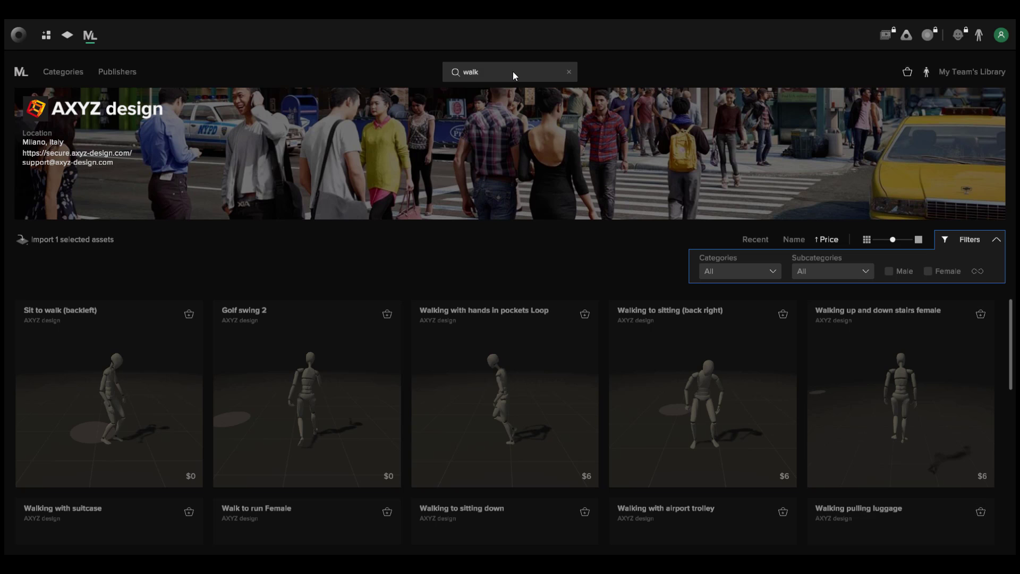
key(Return)
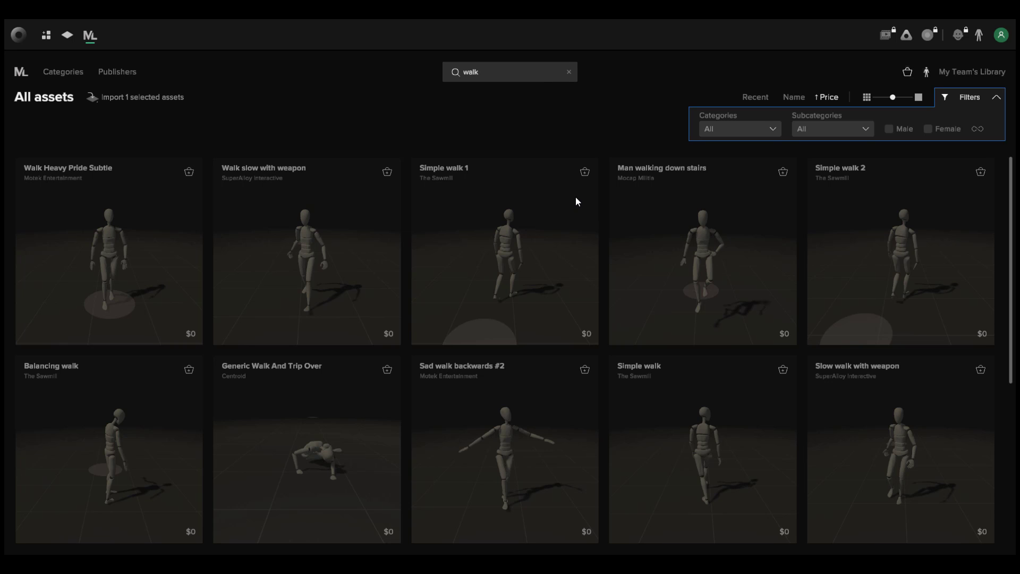
Step: Review the walk motions and add "Man walking down stairs" by Mocap Militia to the basket
scroll(576, 200, down, 3)
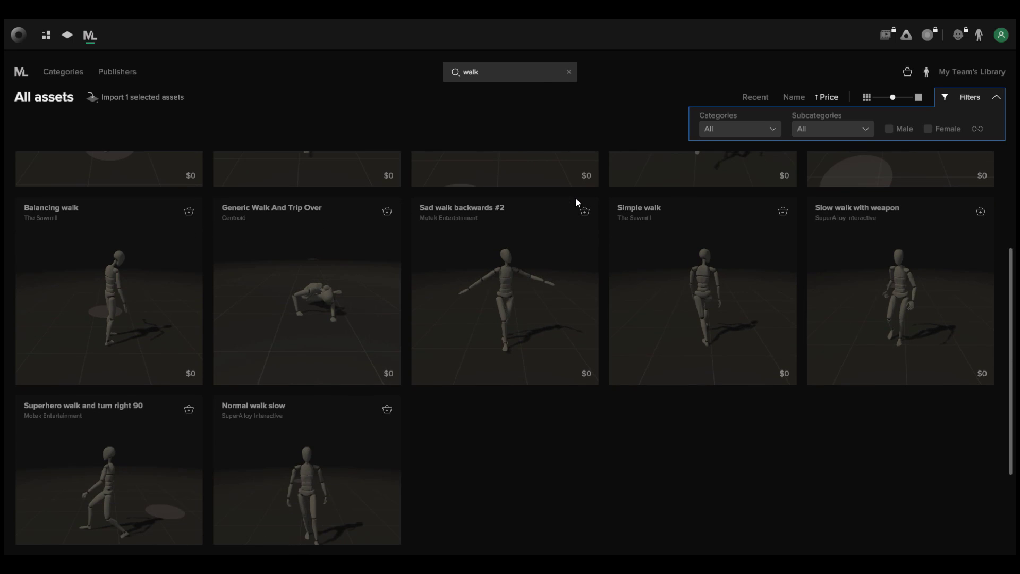
scroll(576, 199, down, 1)
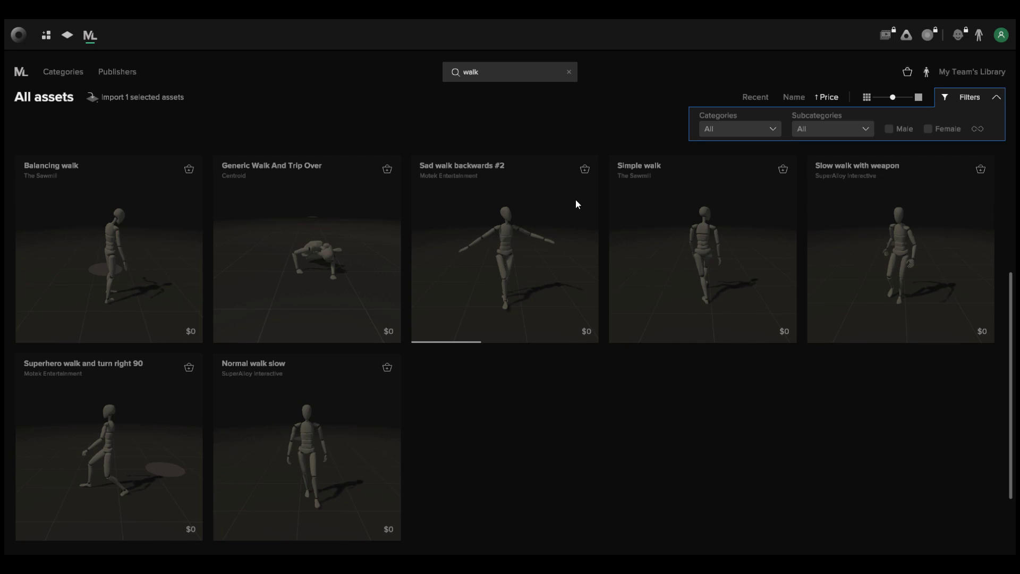
scroll(577, 202, up, 1)
scroll(576, 199, up, 3)
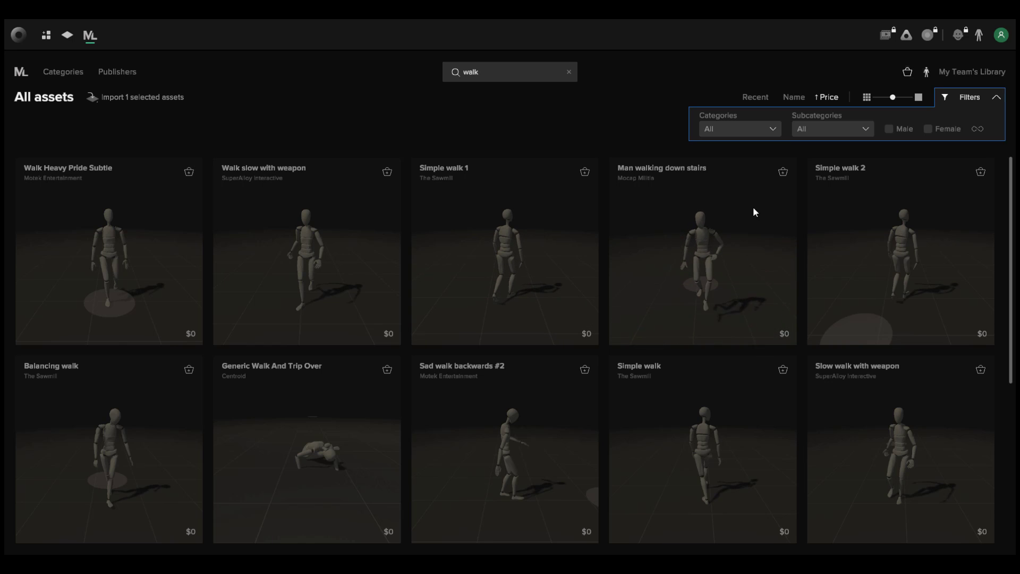
click(783, 172)
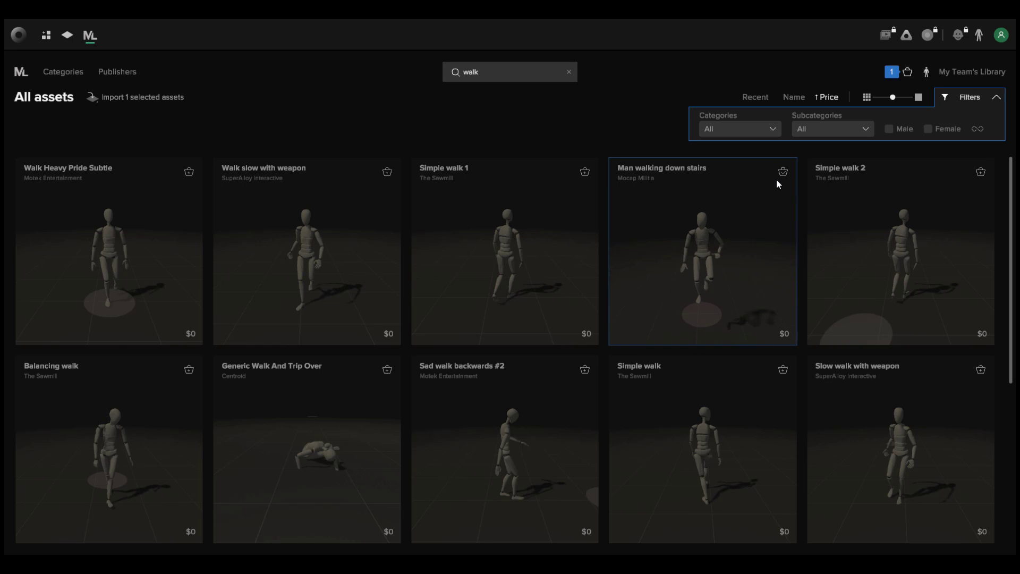
Step: Confirm and check out the order for "Man walking down stairs", then go to the team's library
click(907, 73)
click(870, 212)
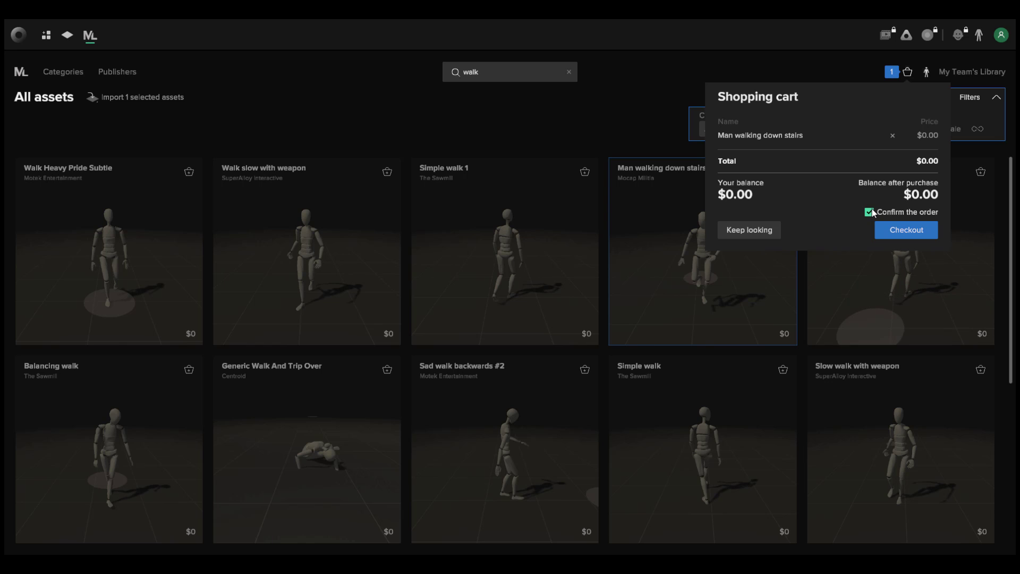
click(905, 231)
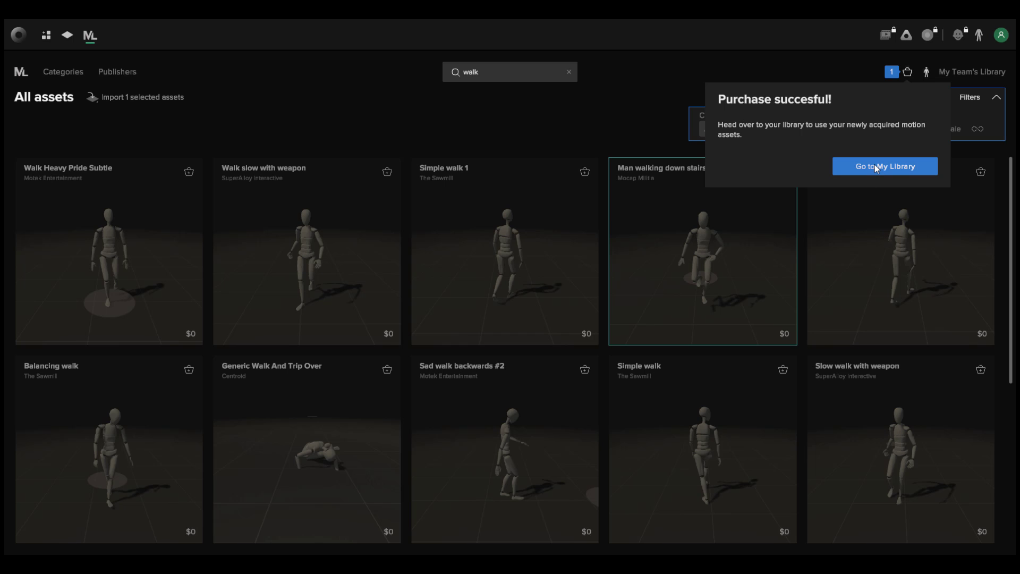
click(875, 164)
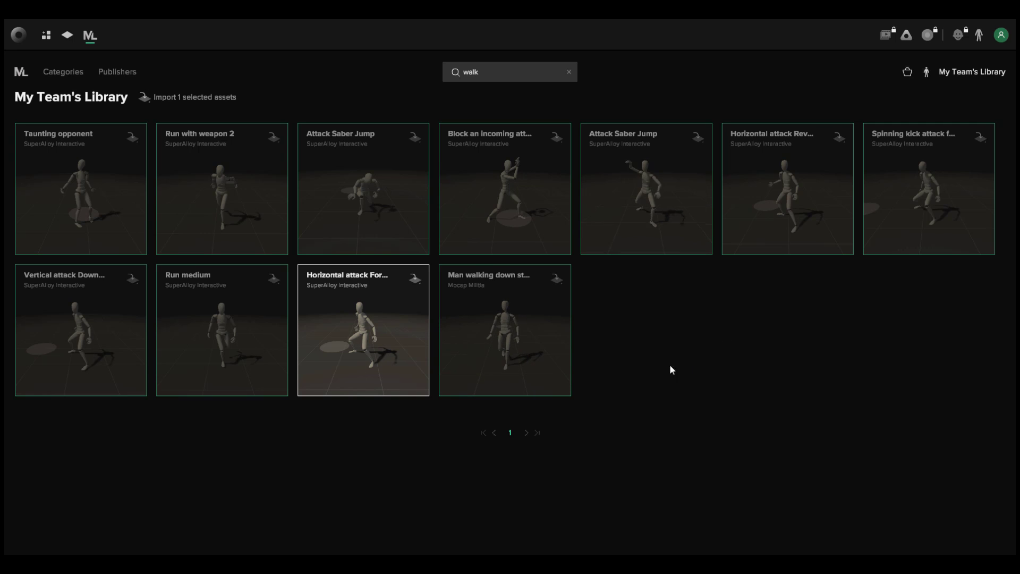
Step: Open "Man walking down stairs" from the team's library and examine its animation preview from different angles
click(523, 327)
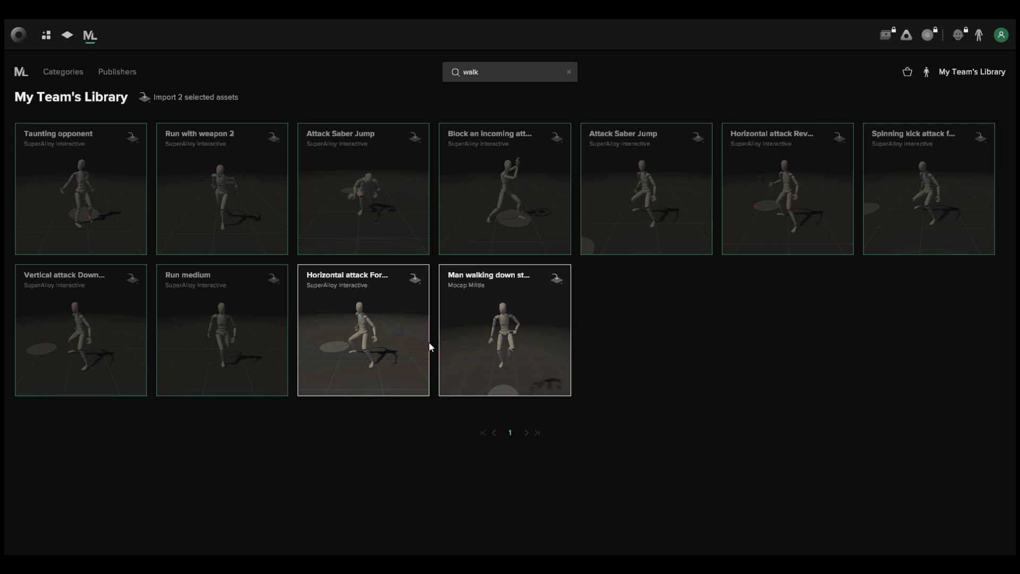
double_click(504, 372)
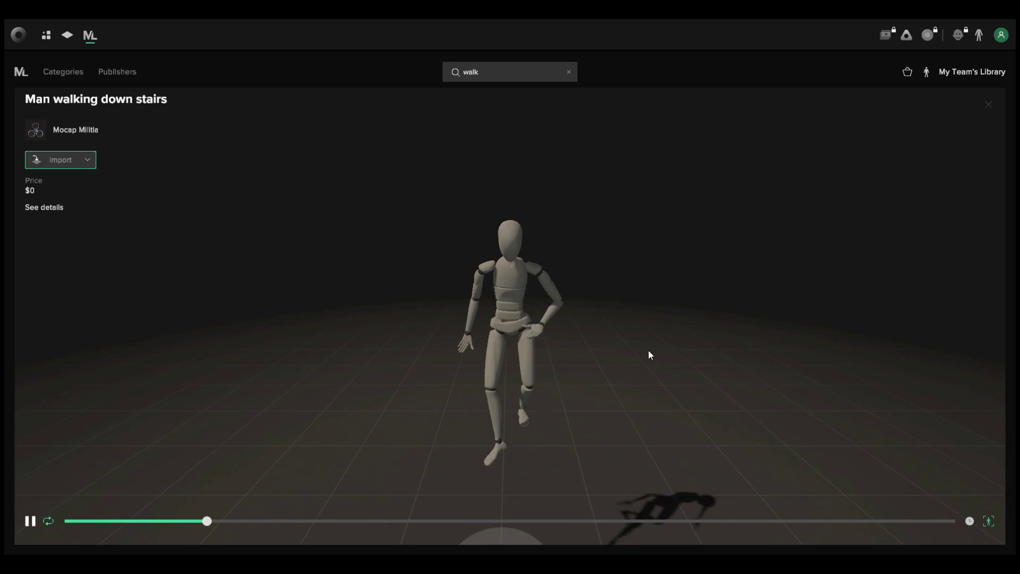
drag(649, 353, 610, 351)
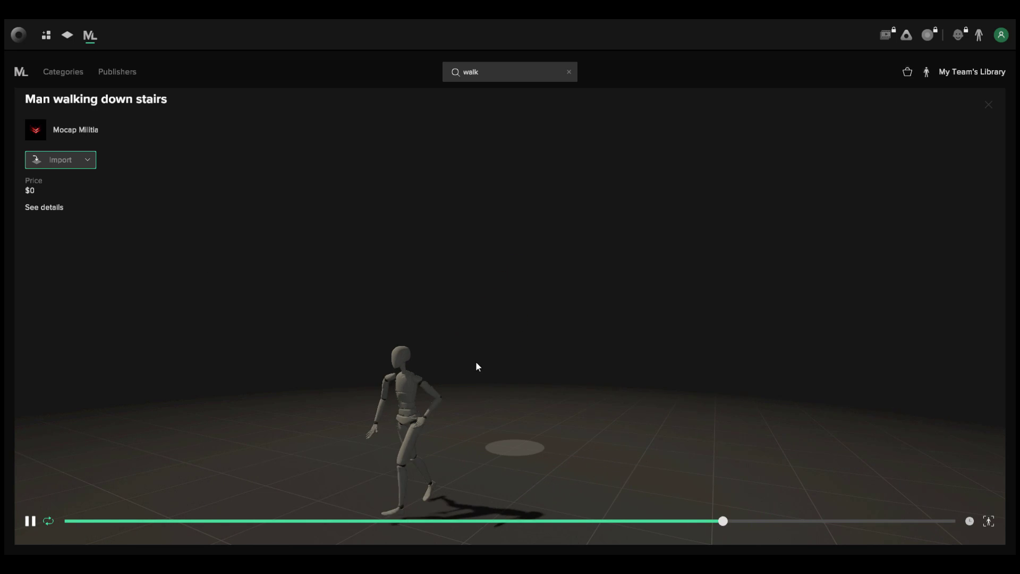
drag(454, 369, 478, 362)
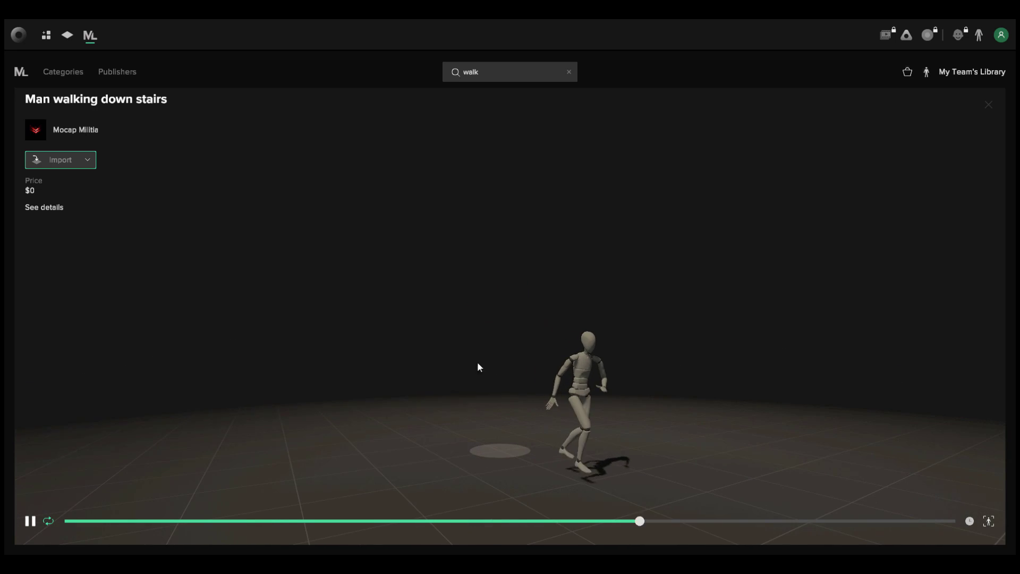
Step: Open the NEW project and check its scene-1 and MotionLibrary folders for motions
click(46, 35)
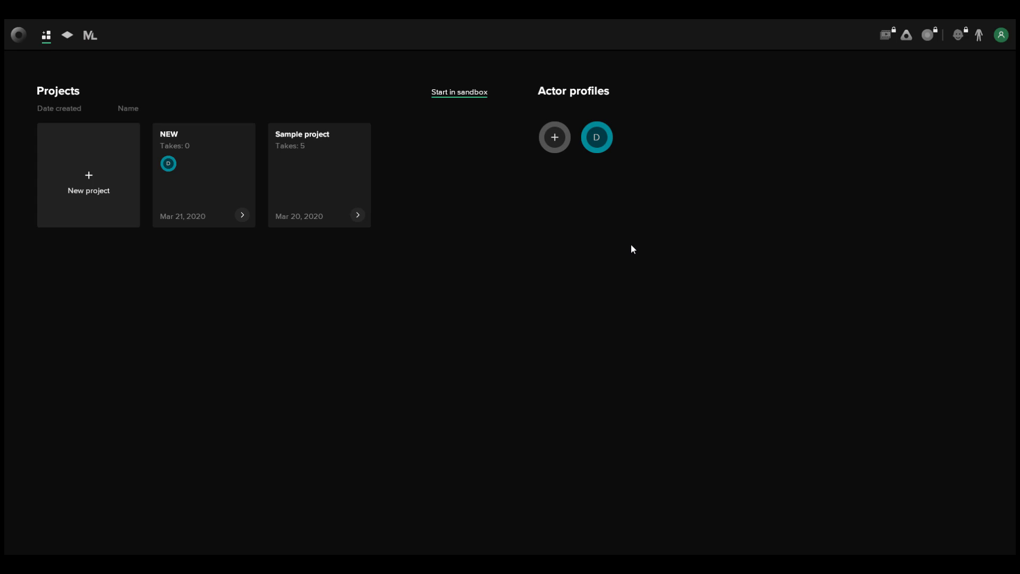
mouse_move(604, 144)
click(220, 170)
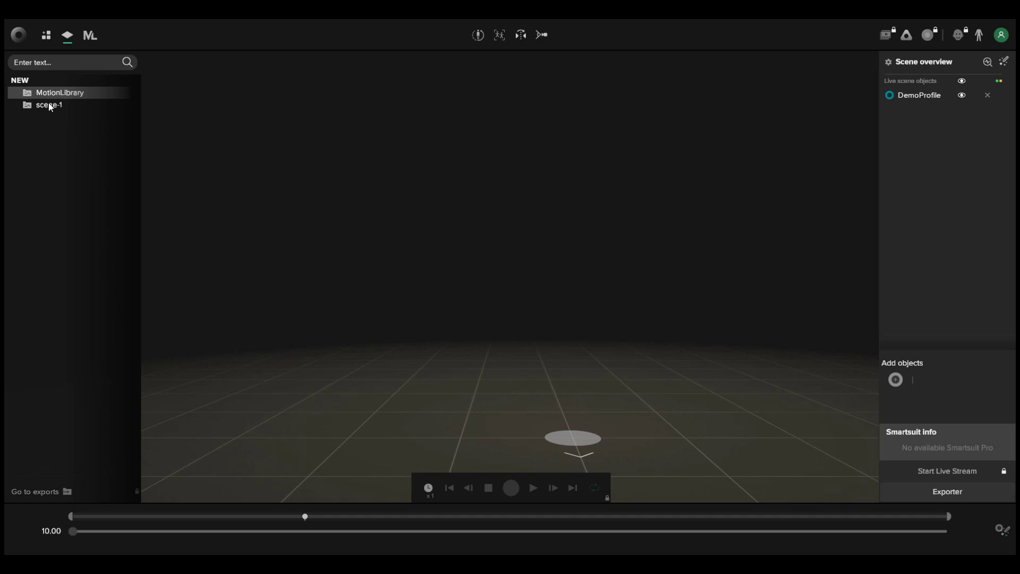
click(50, 106)
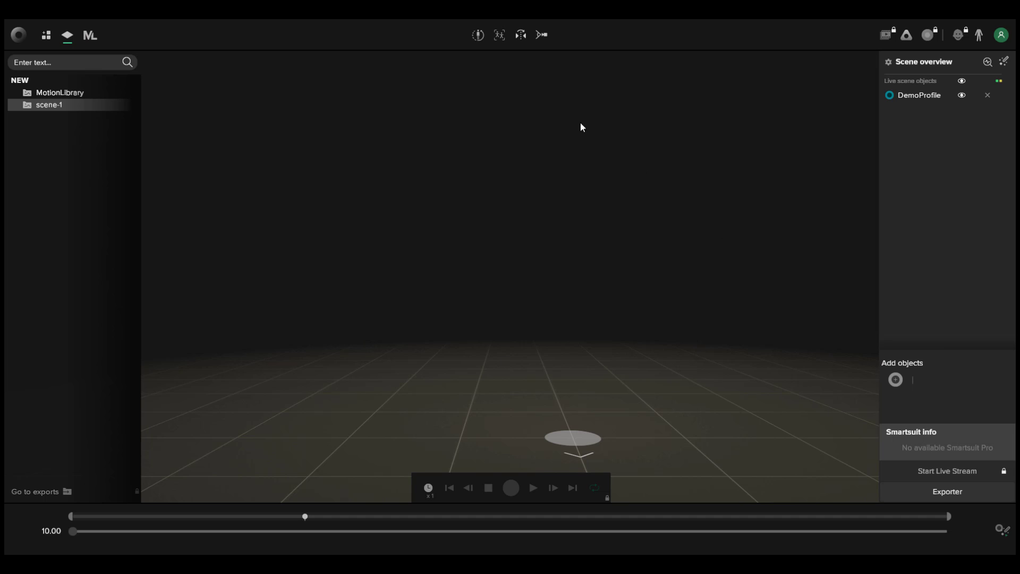
click(66, 94)
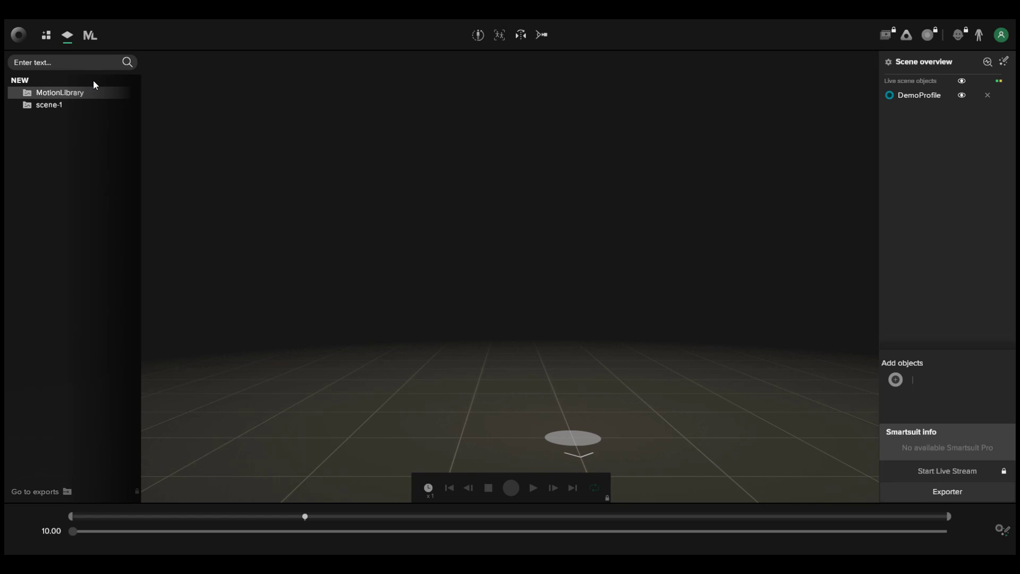
Step: Import "Man walking down stairs" into the NEW project and select the imported motion in its MotionLibrary folder
click(89, 36)
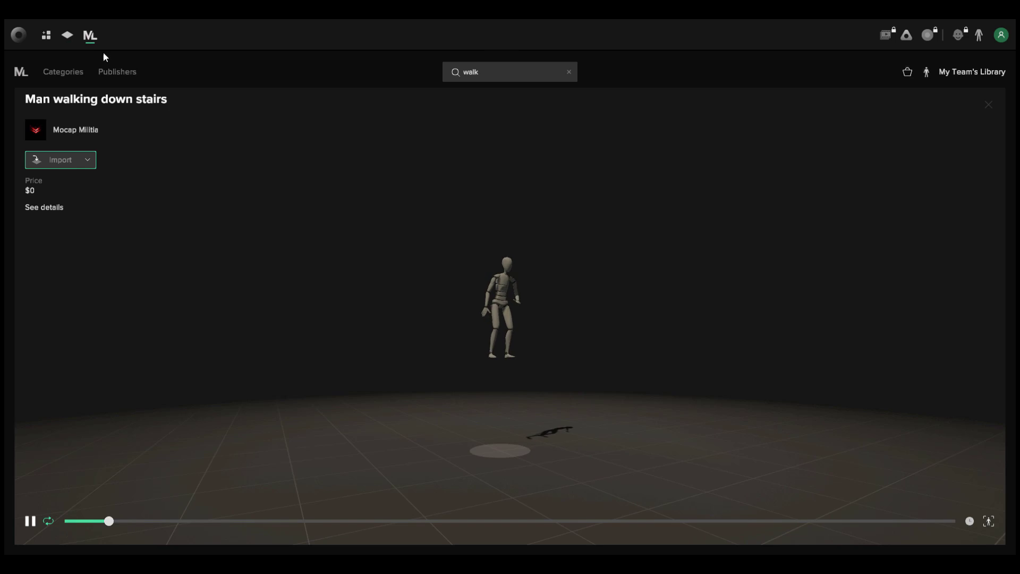
click(86, 160)
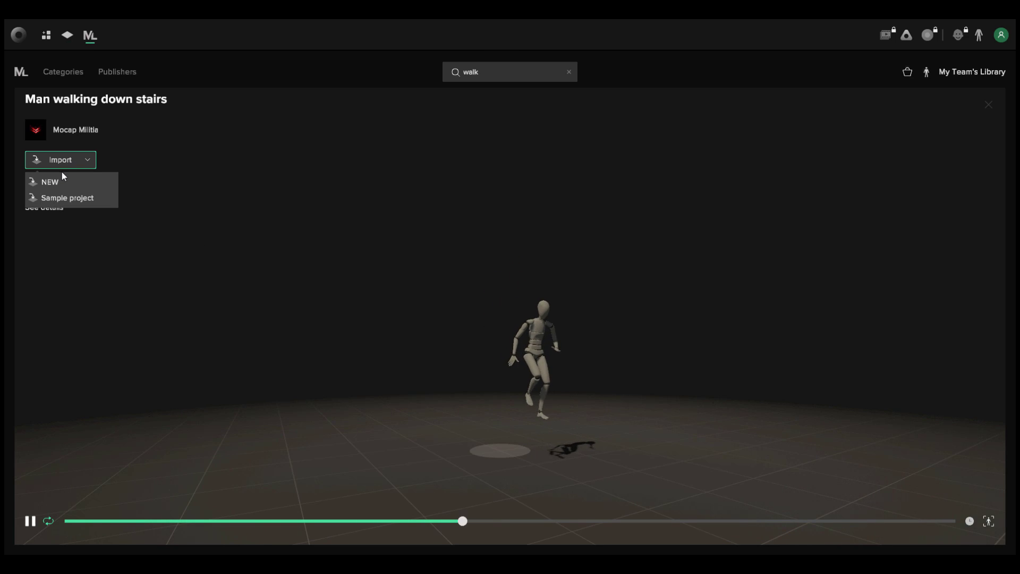
click(63, 178)
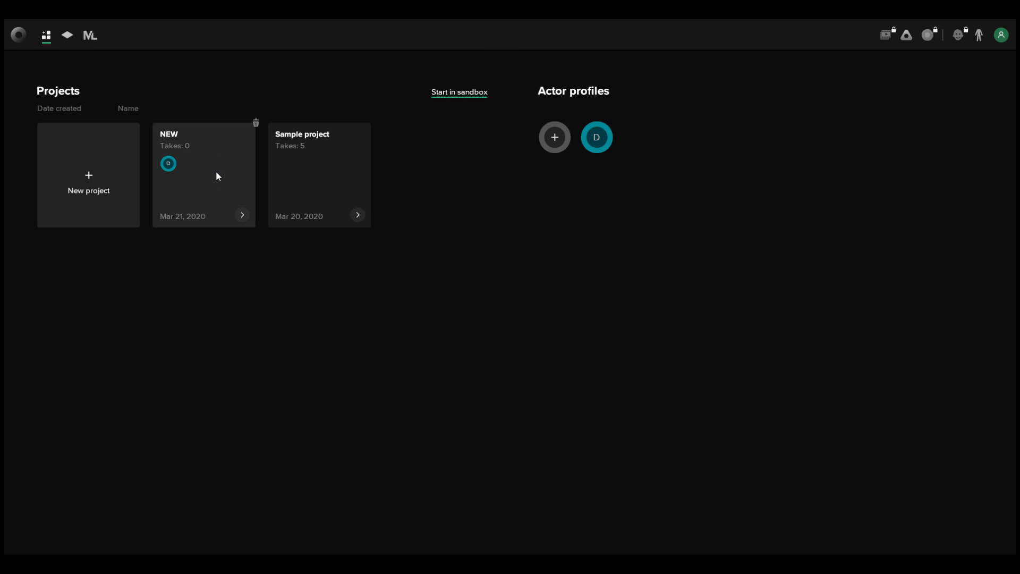
click(216, 171)
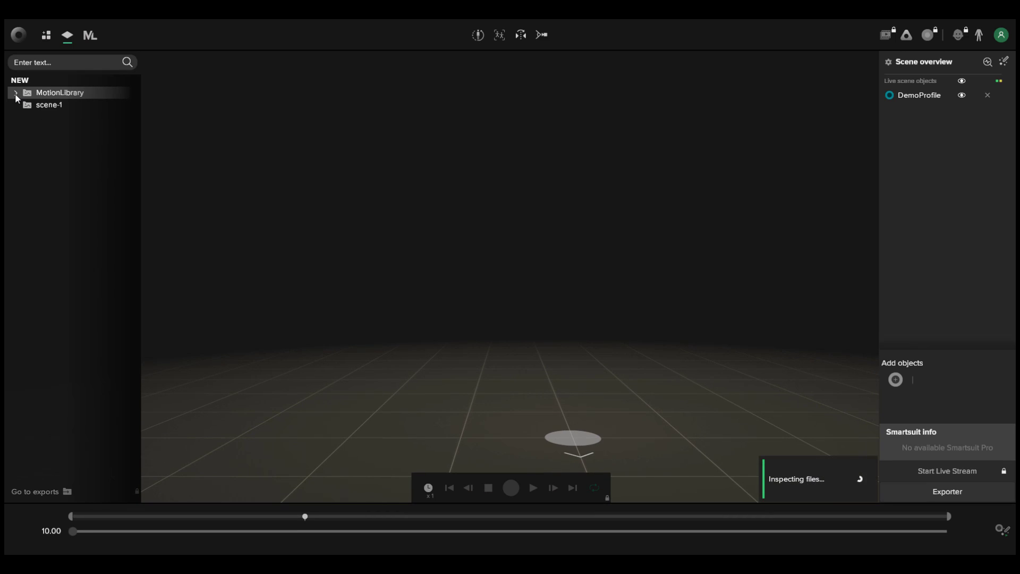
click(15, 93)
click(62, 105)
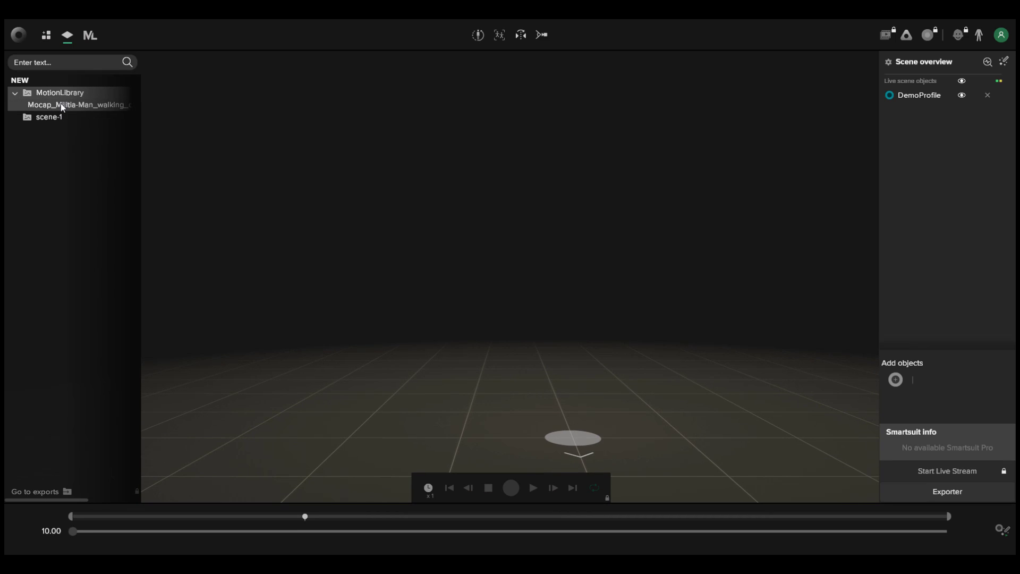
Step: Return to the "Man walking down stairs" motion page and import it into the NEW project again
click(91, 35)
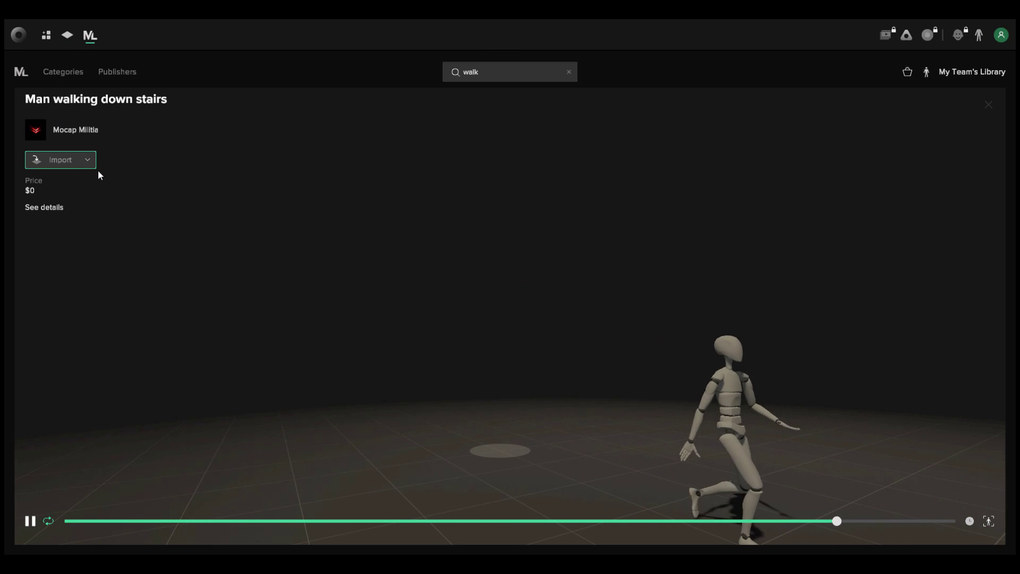
click(88, 160)
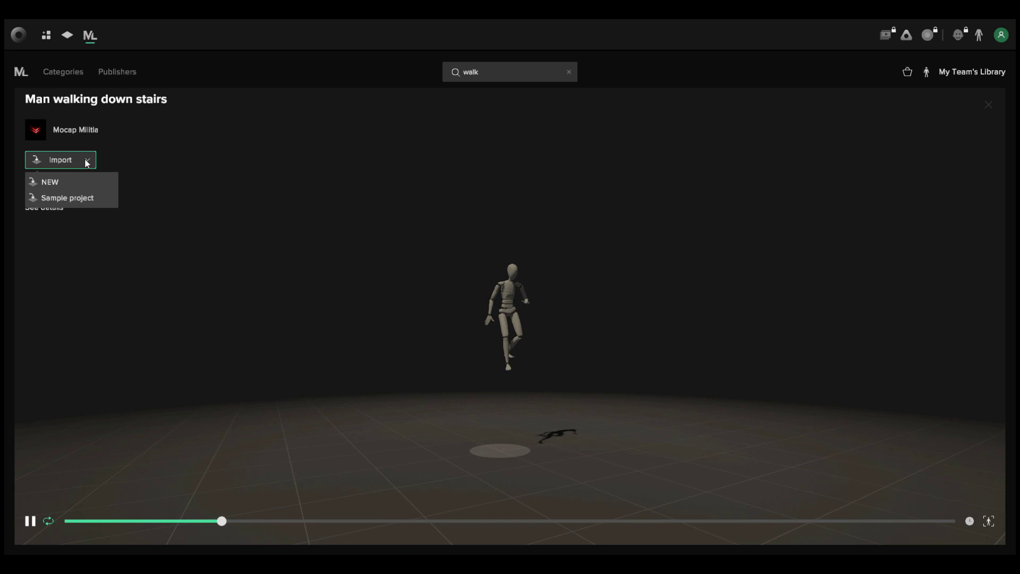
click(55, 182)
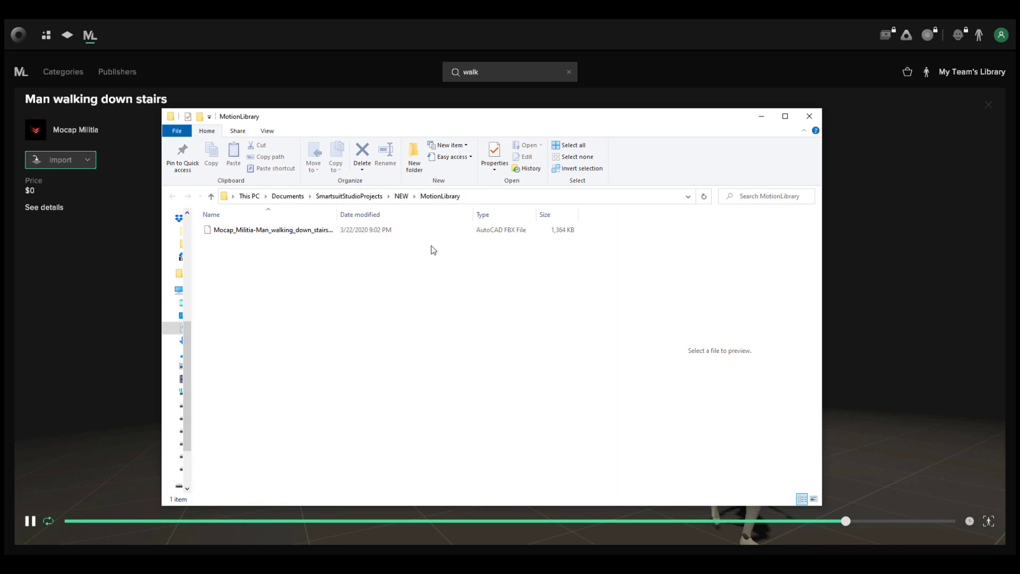
Step: Import Mocap_Militia-Man_walking_down_stairs-dac2490b.fbx from the NEW project's MotionLibrary folder in File Explorer into the Maya scene
drag(337, 214, 450, 214)
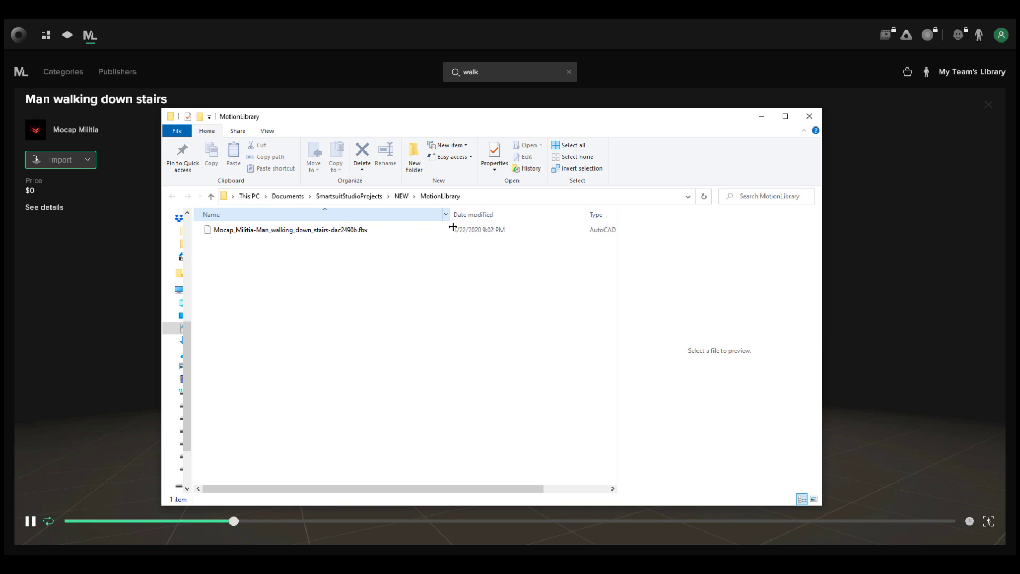
click(348, 233)
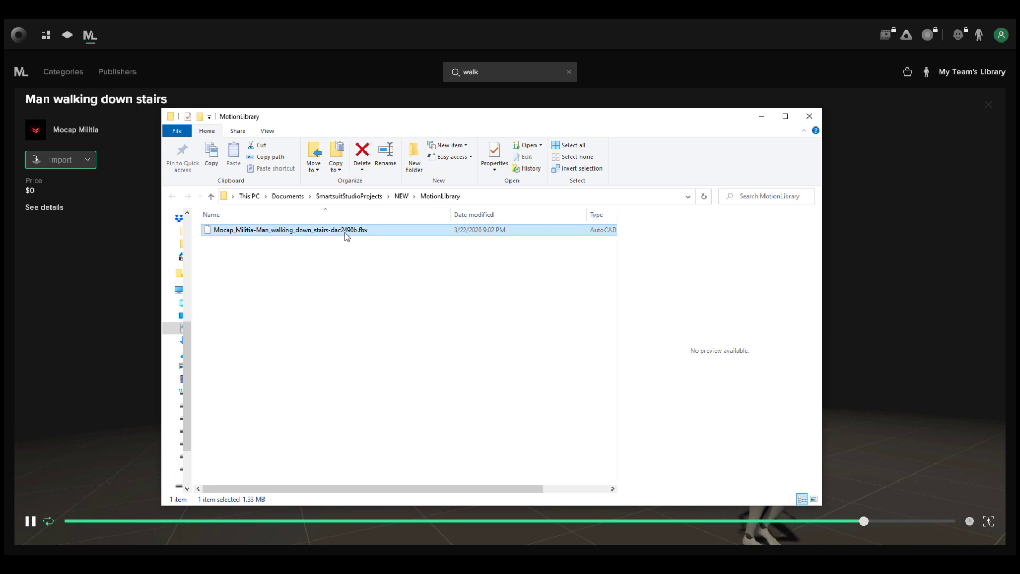
drag(347, 237, 457, 260)
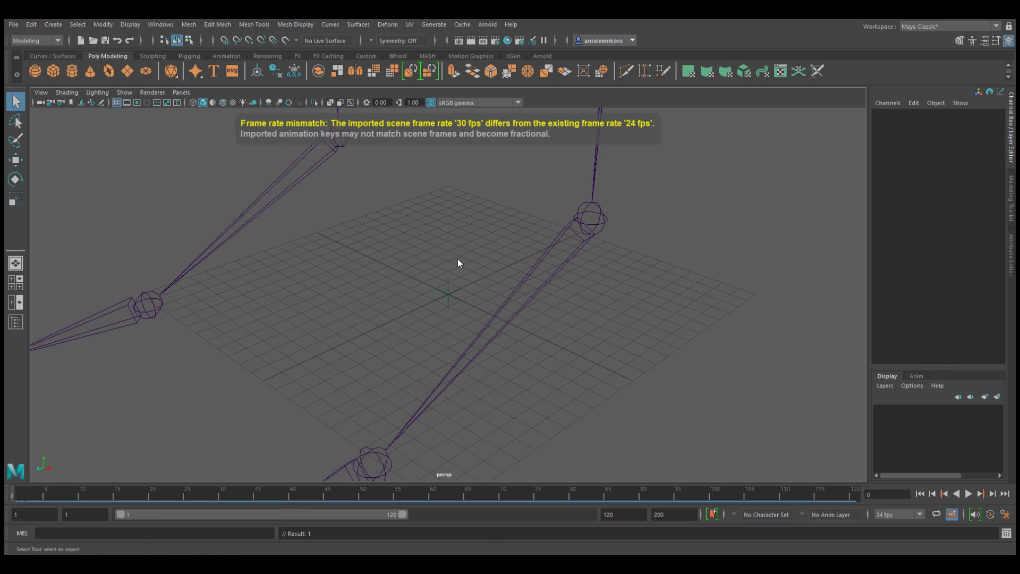
scroll(436, 210, down, 10)
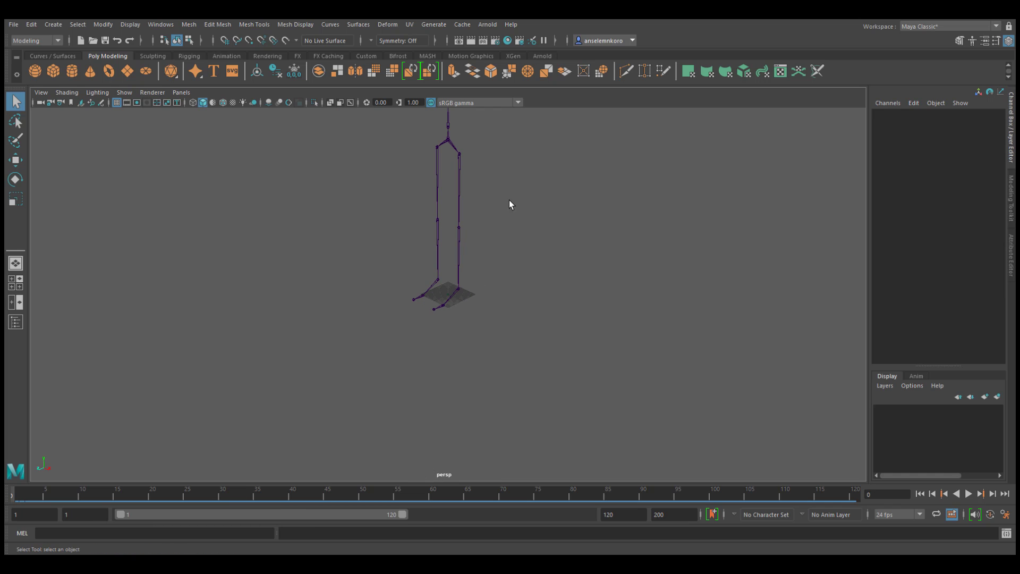
alt+drag(530, 194, 556, 285)
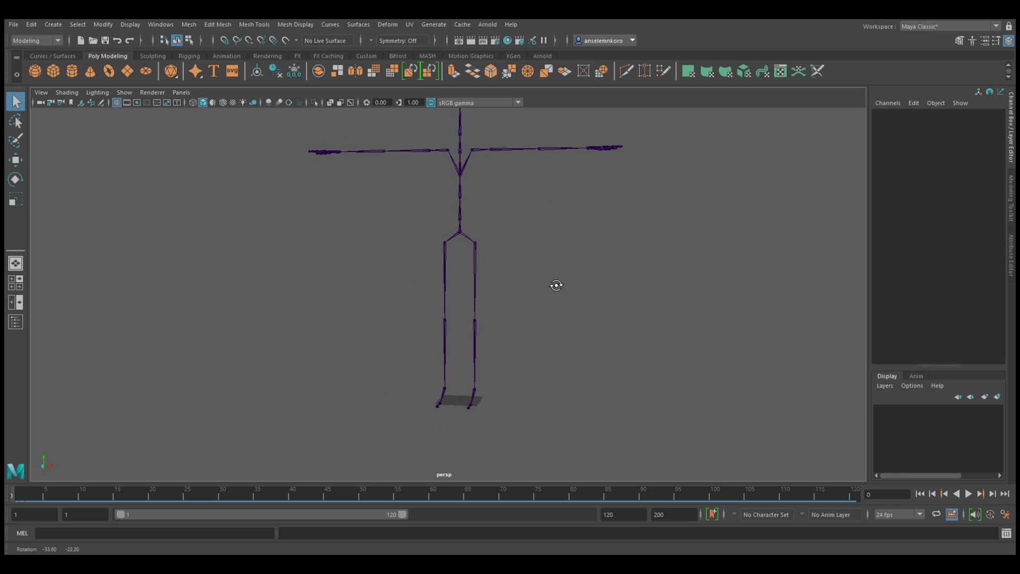
alt+middle_drag(556, 285, 540, 322)
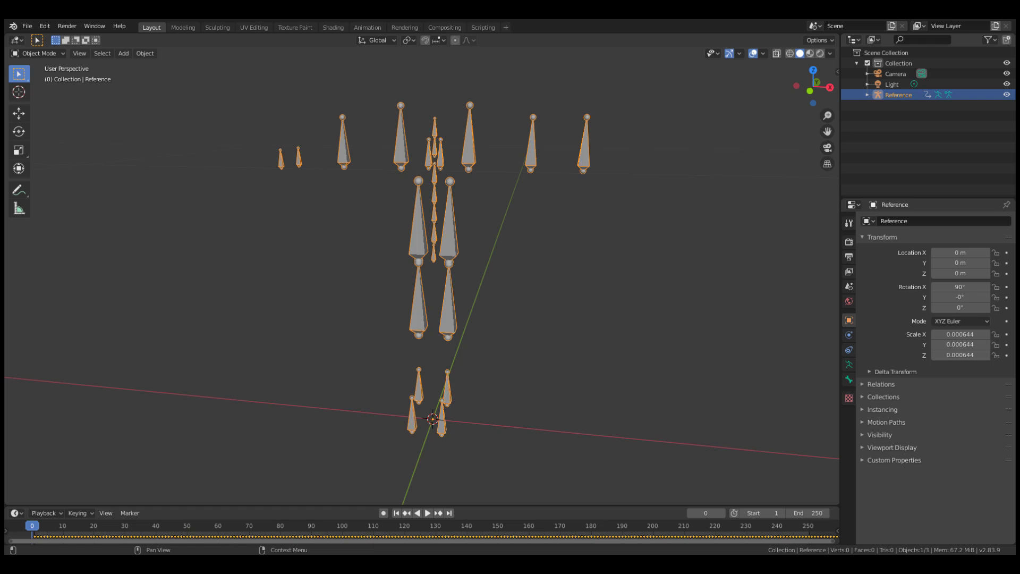
Step: Switch to Blender and play the imported Reference armature's animation, examining it from several angles, then stop playback
middle_drag(565, 356, 461, 414)
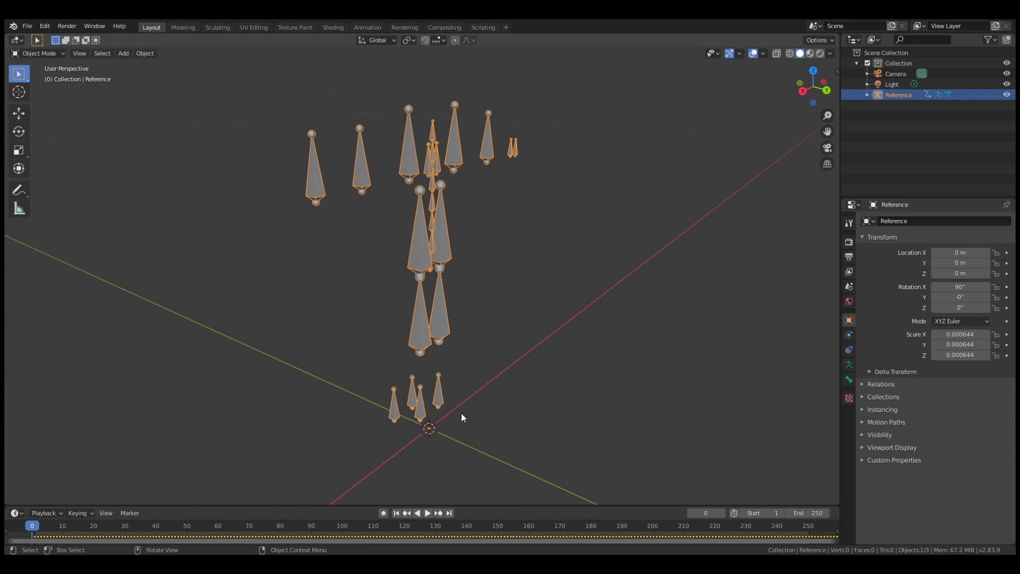
click(428, 512)
middle_drag(402, 372, 508, 371)
scroll(571, 362, down, 8)
scroll(571, 361, up, 7)
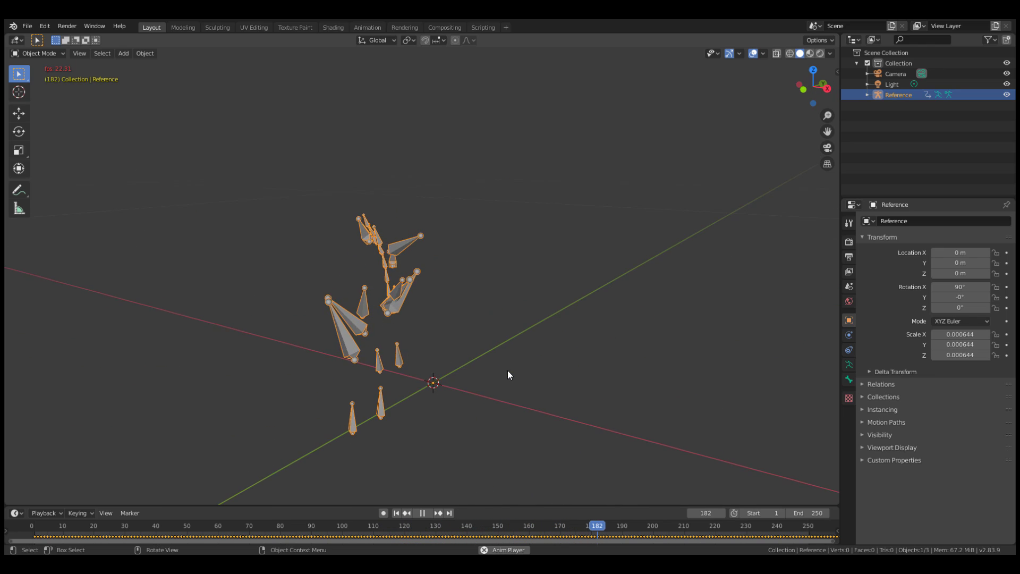
click(424, 513)
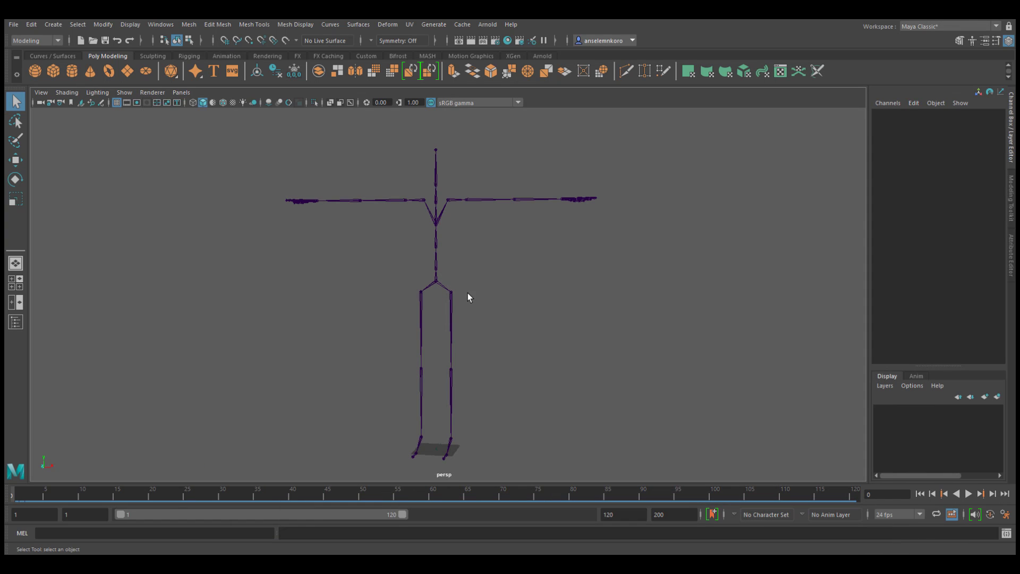
Step: Play the skeleton's animation in Maya and set the Time Slider's Max Playback Speed to 24 fps x 1, saving the preferences
scroll(467, 292, down, 3)
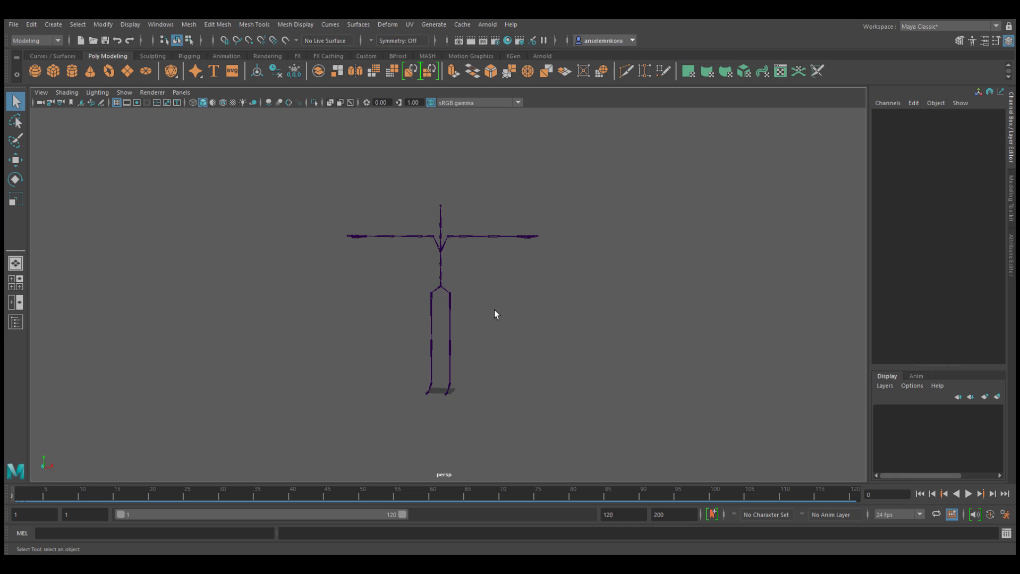
click(968, 493)
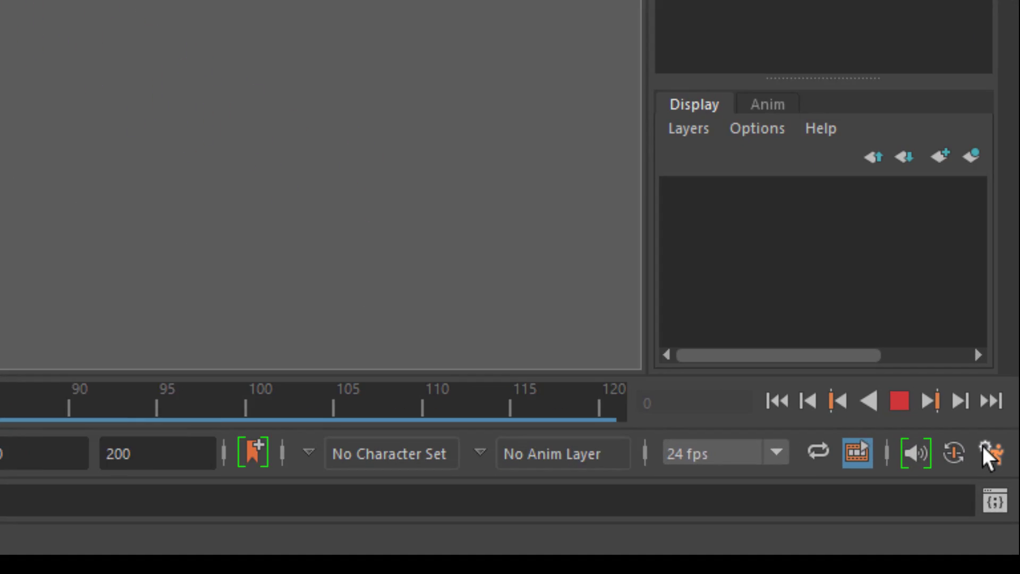
click(986, 451)
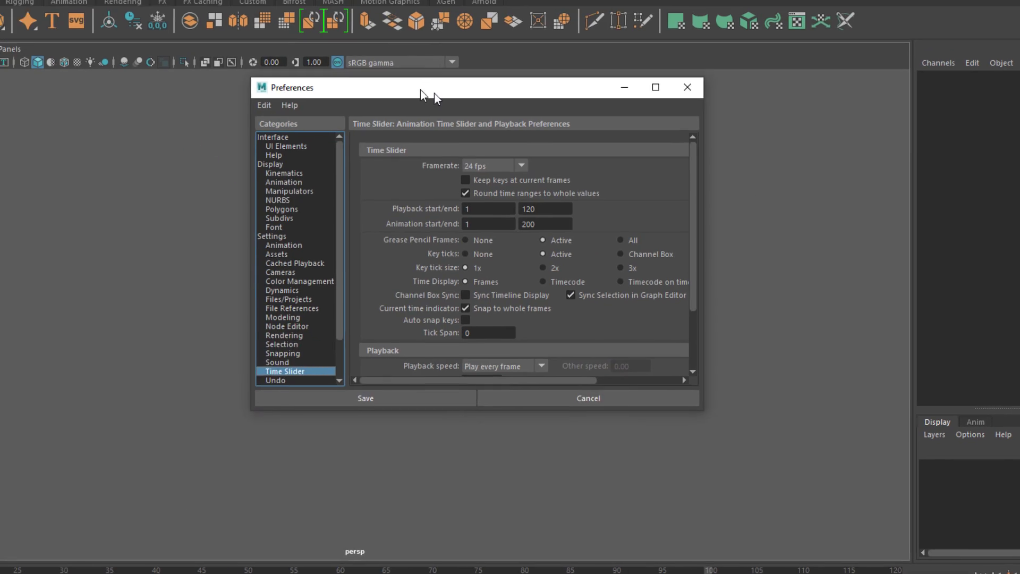
scroll(563, 345, down, 3)
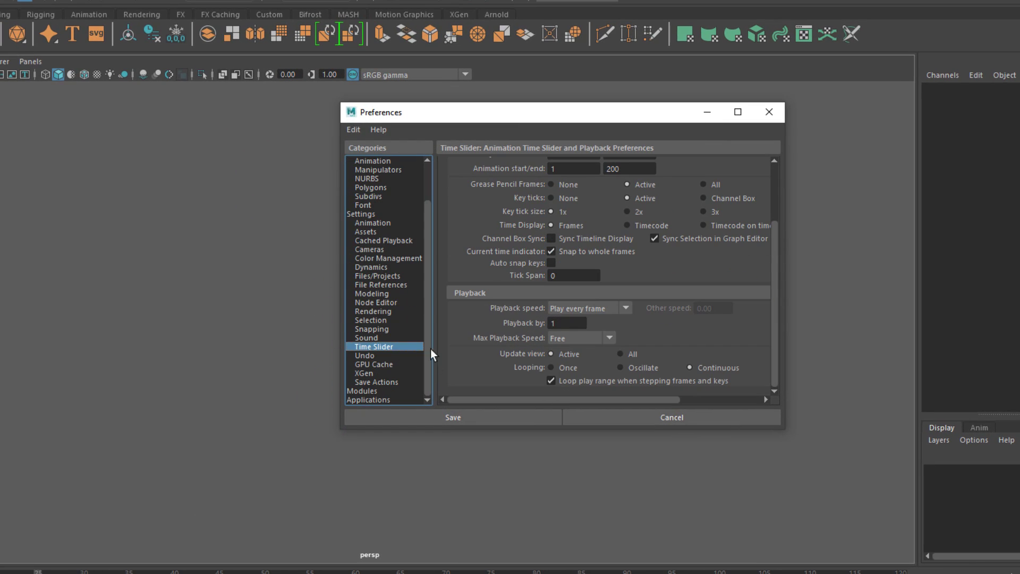
click(599, 337)
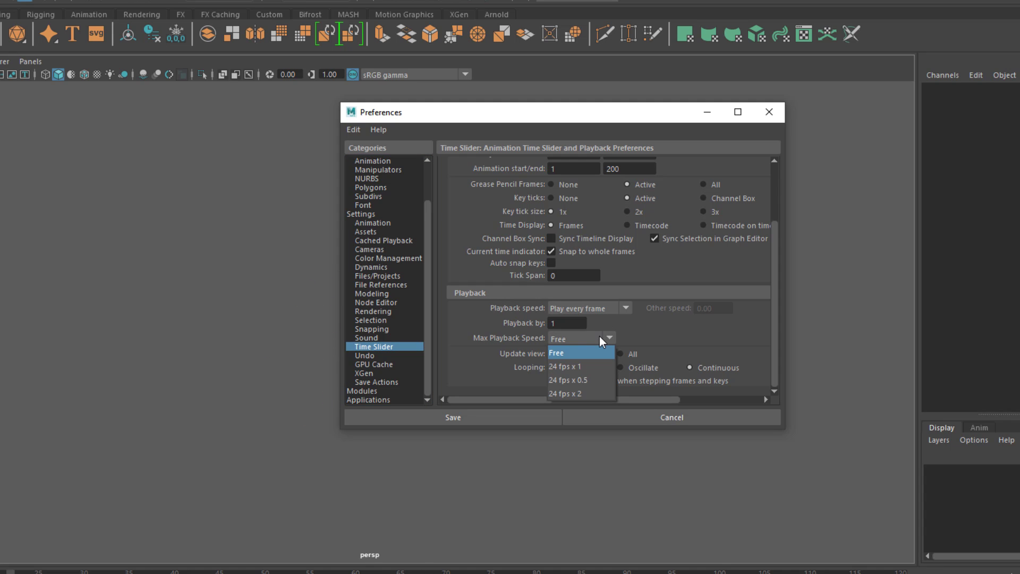
click(568, 367)
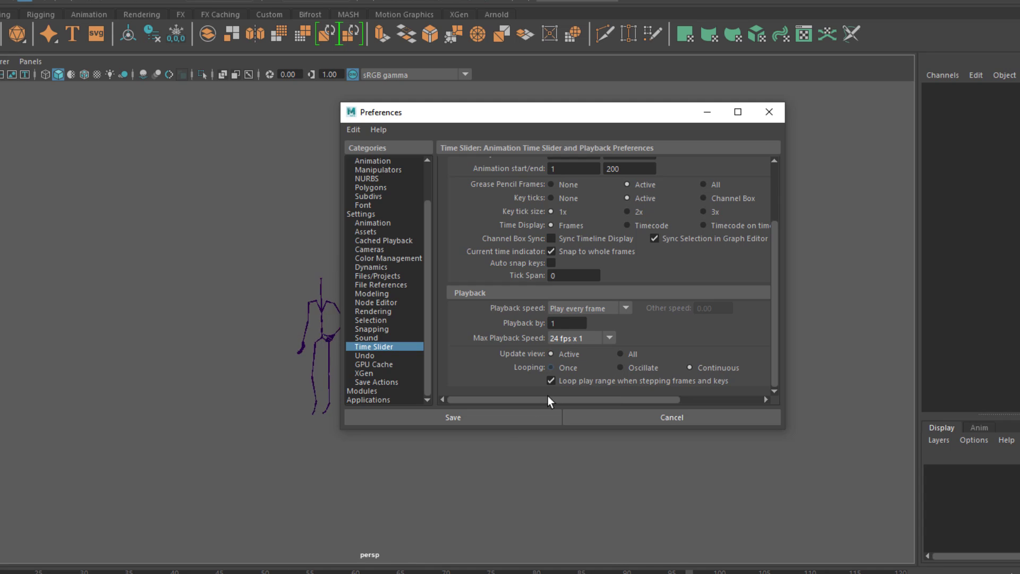
click(505, 420)
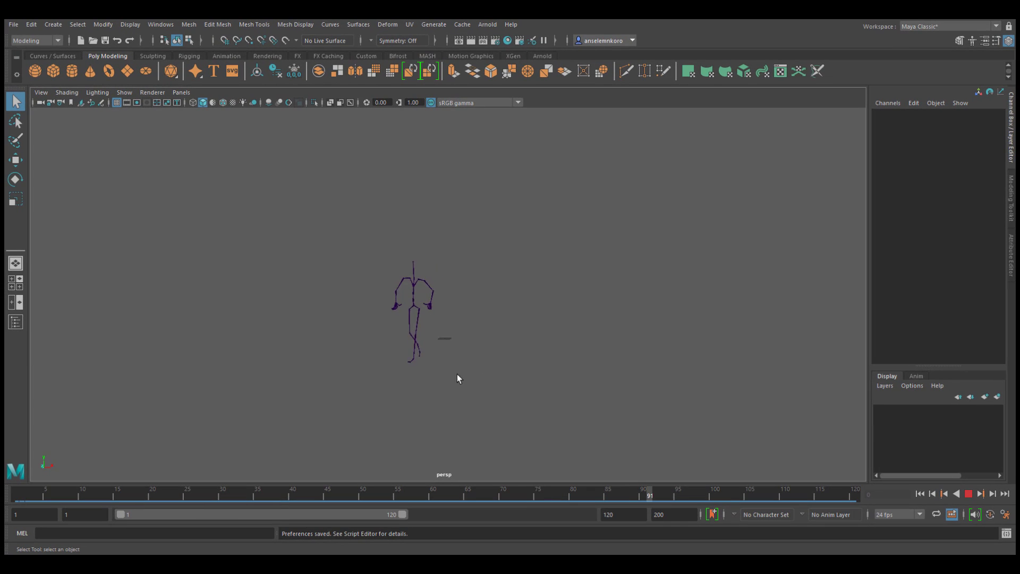
Step: Review the walking skeleton's playback, then start a new Maya scene without saving the current one
mouse_move(457, 374)
alt+mouse_down()
mouse_move(425, 372)
mouse_move(448, 366)
alt+mouse_up()
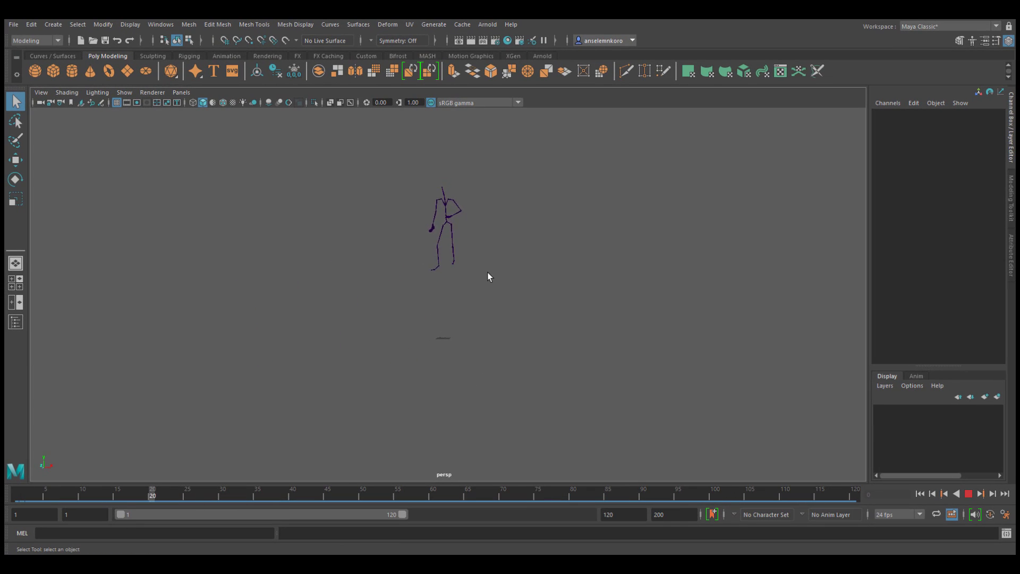
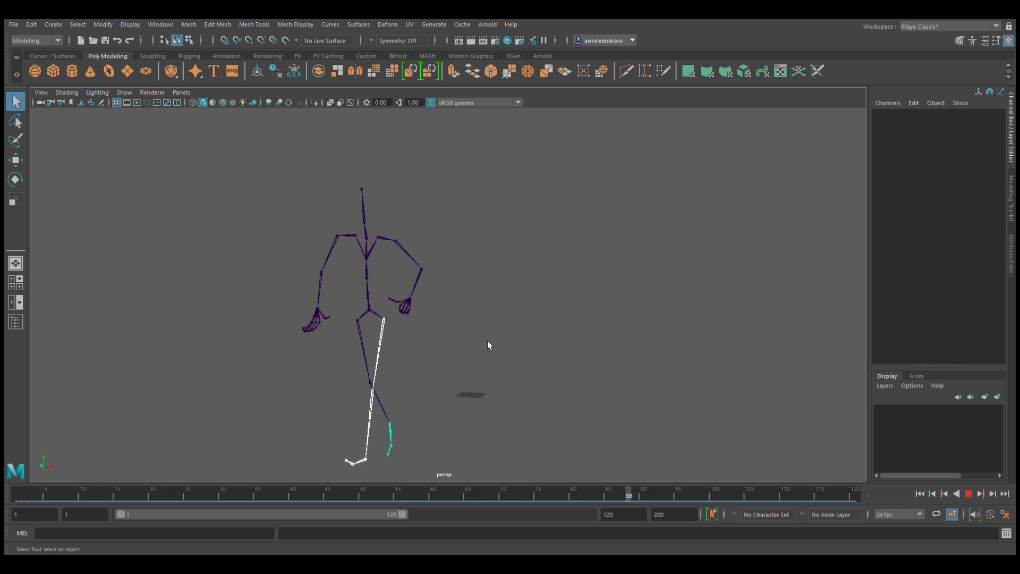
click(507, 327)
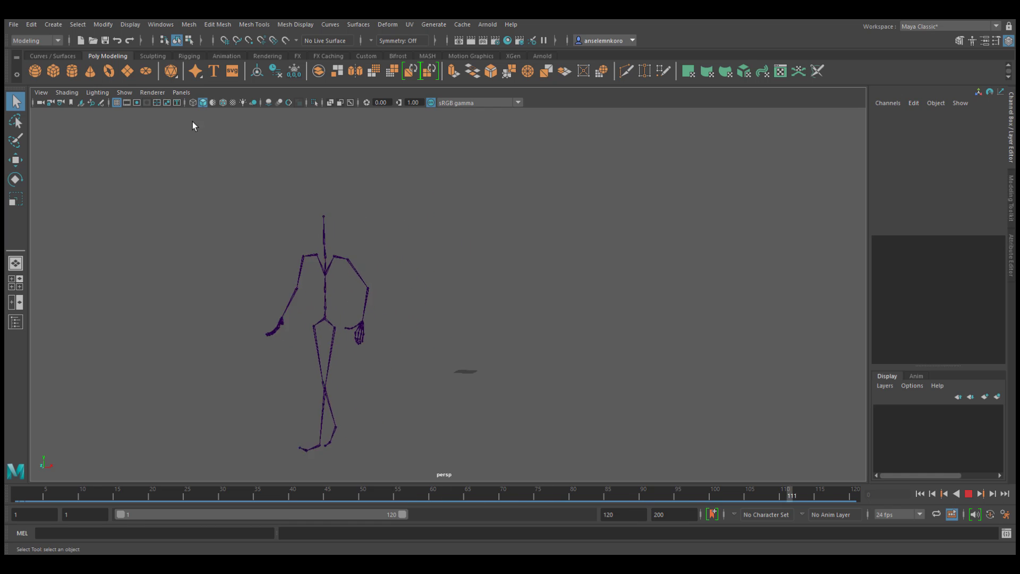
click(80, 40)
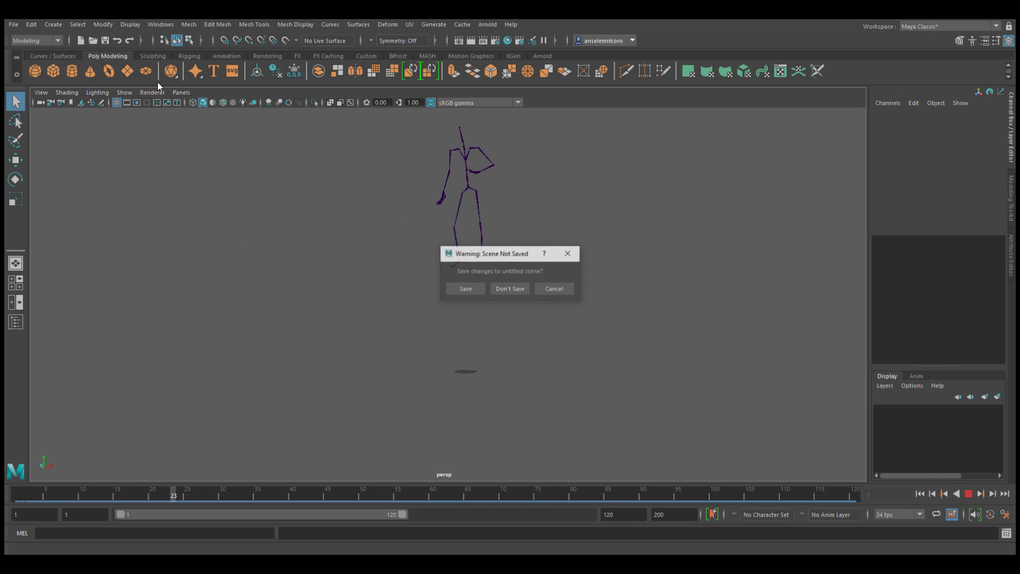
click(524, 287)
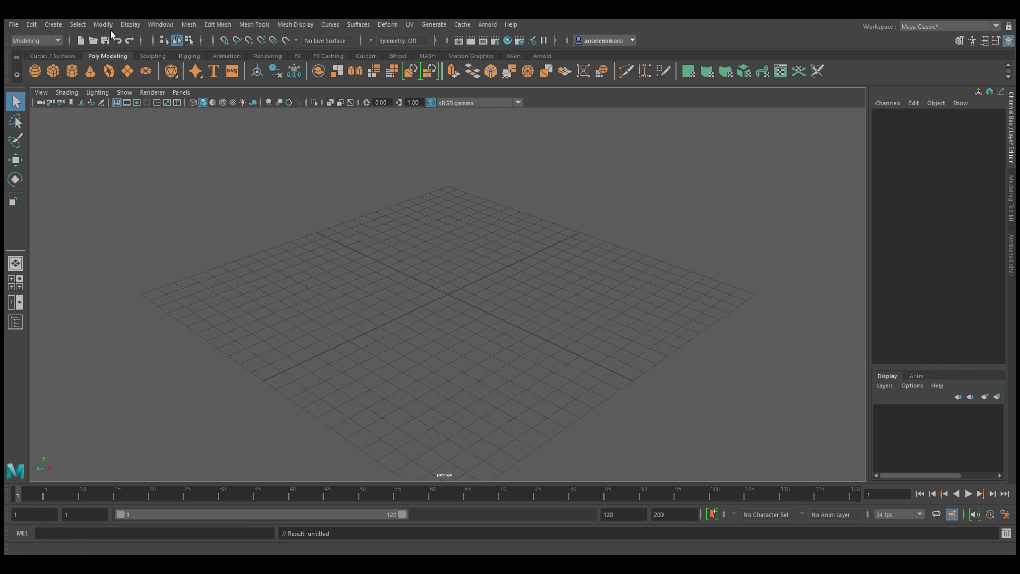
Step: Open the Rokoko Motion Library inside Maya and browse its All assets list
click(161, 25)
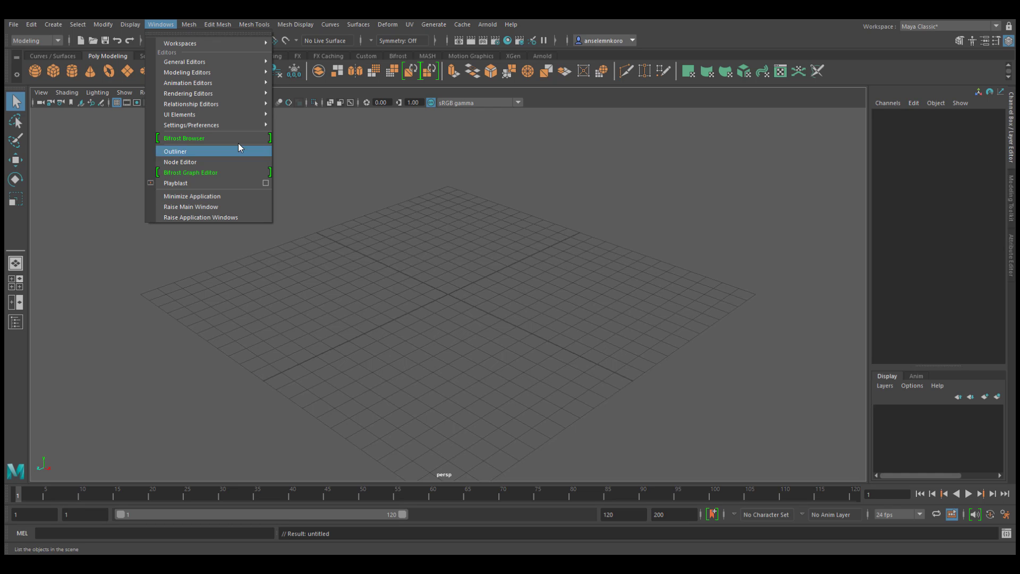
mouse_move(223, 84)
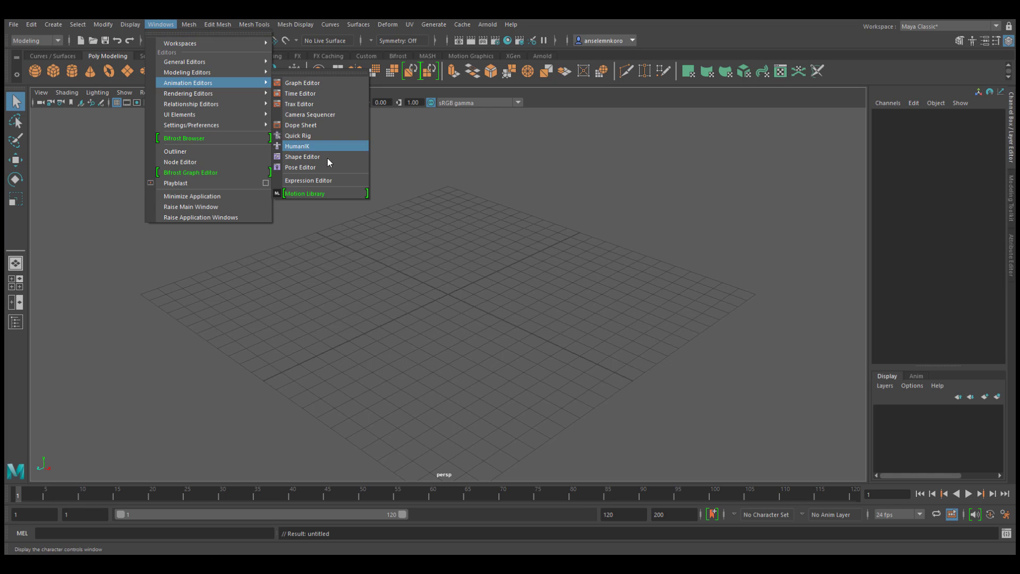
click(303, 193)
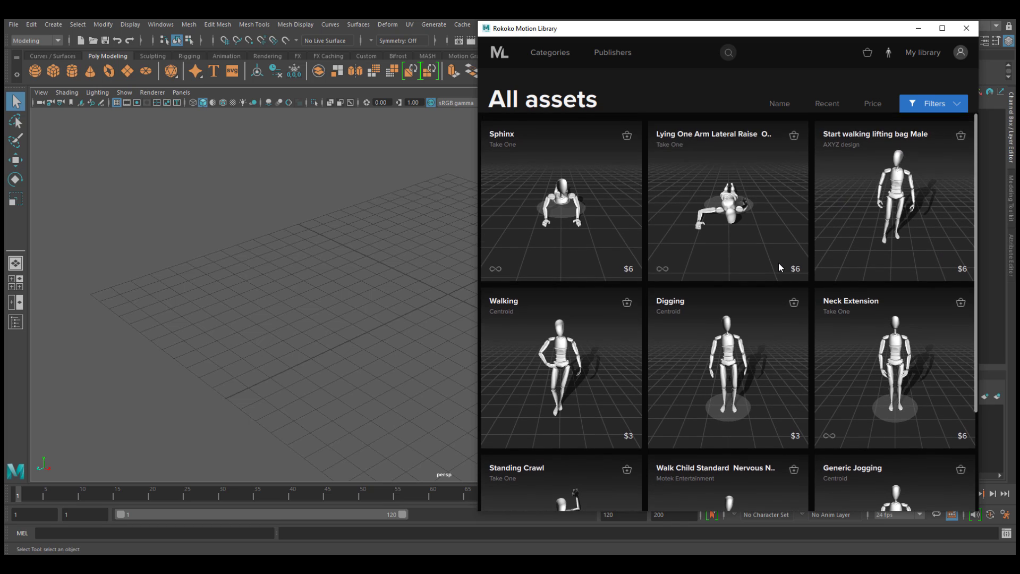
scroll(779, 266, down, 2)
scroll(779, 262, down, 1)
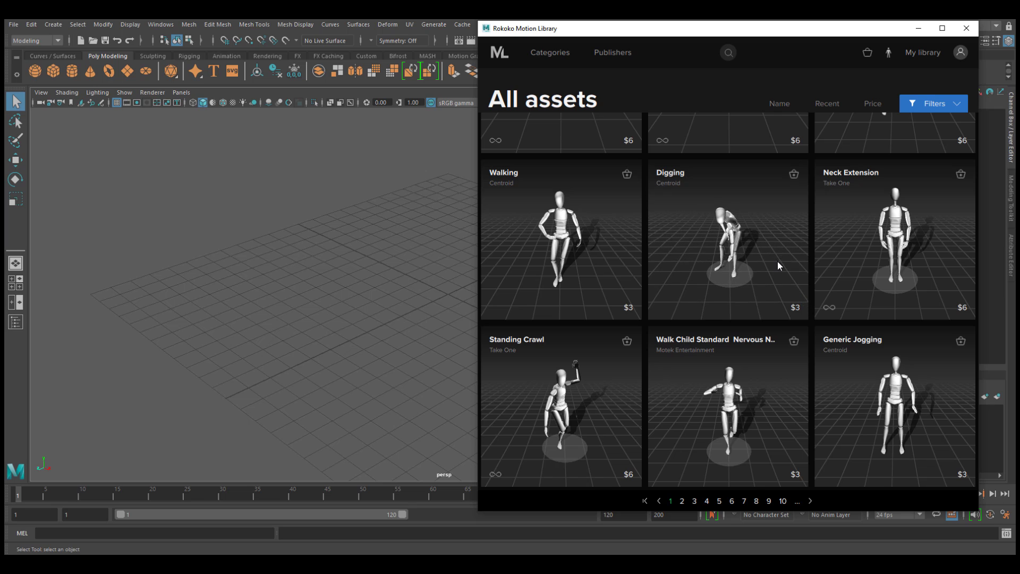
scroll(777, 260, up, 2)
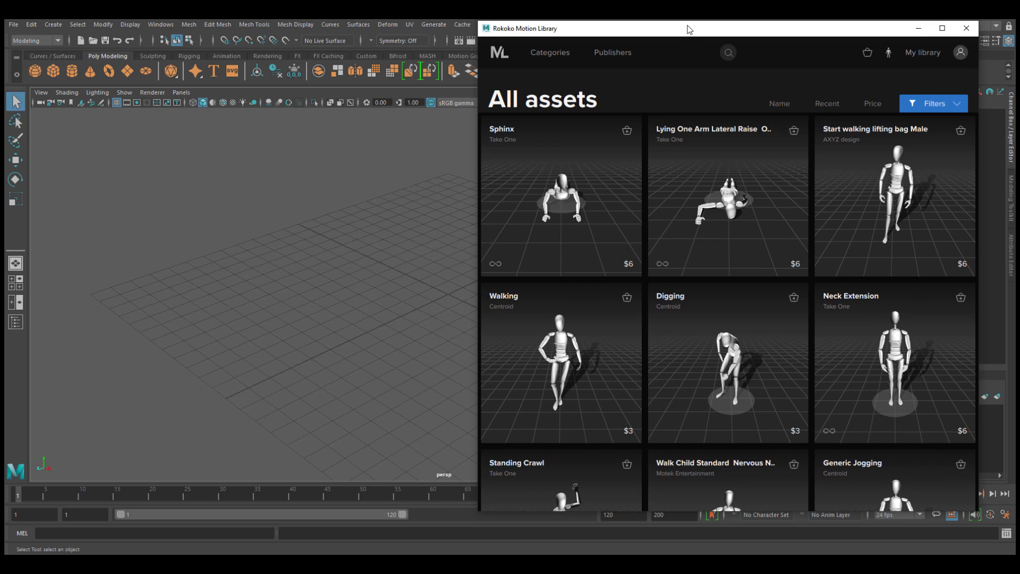
Step: Open My library in Maya's Motion Library and look through its motions, also checking My Team's Library in Rokoko Studio
click(920, 56)
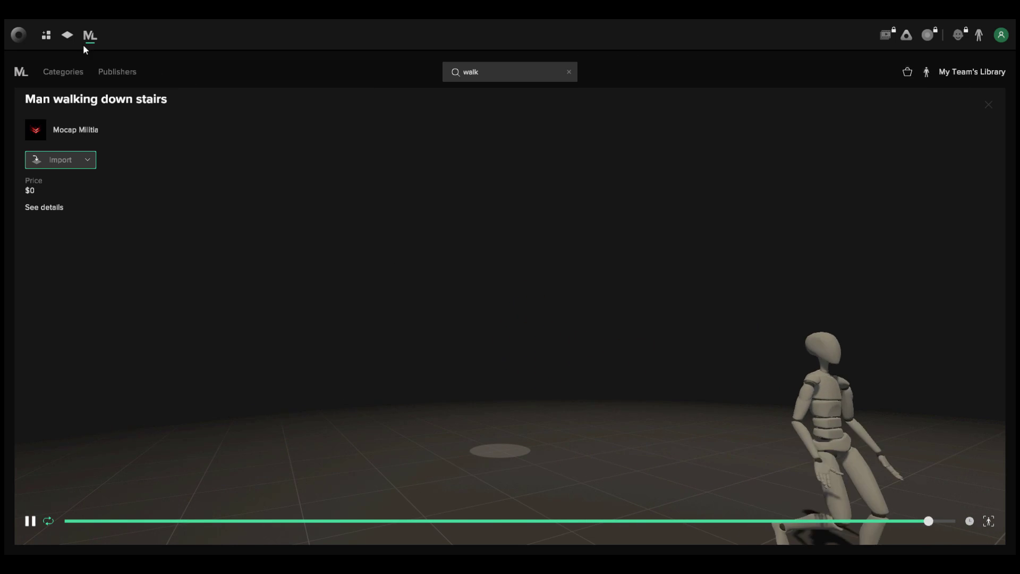
click(75, 72)
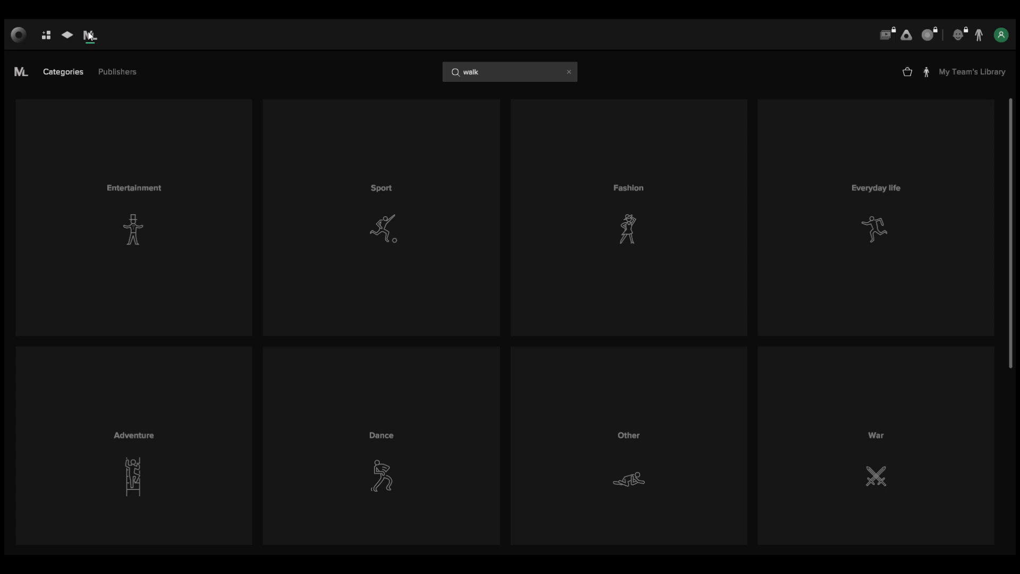
click(968, 74)
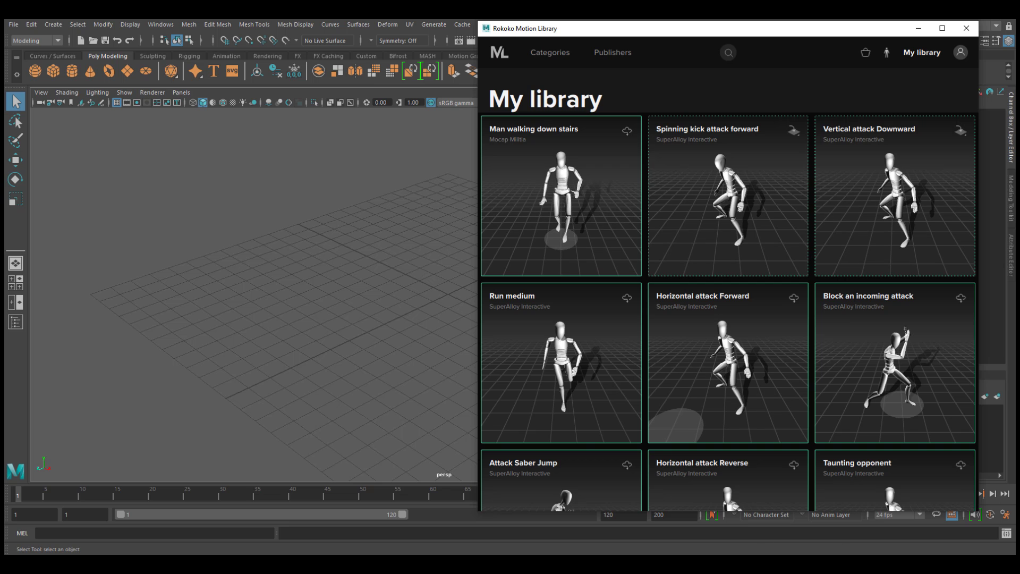
scroll(723, 384, down, 3)
scroll(709, 416, up, 3)
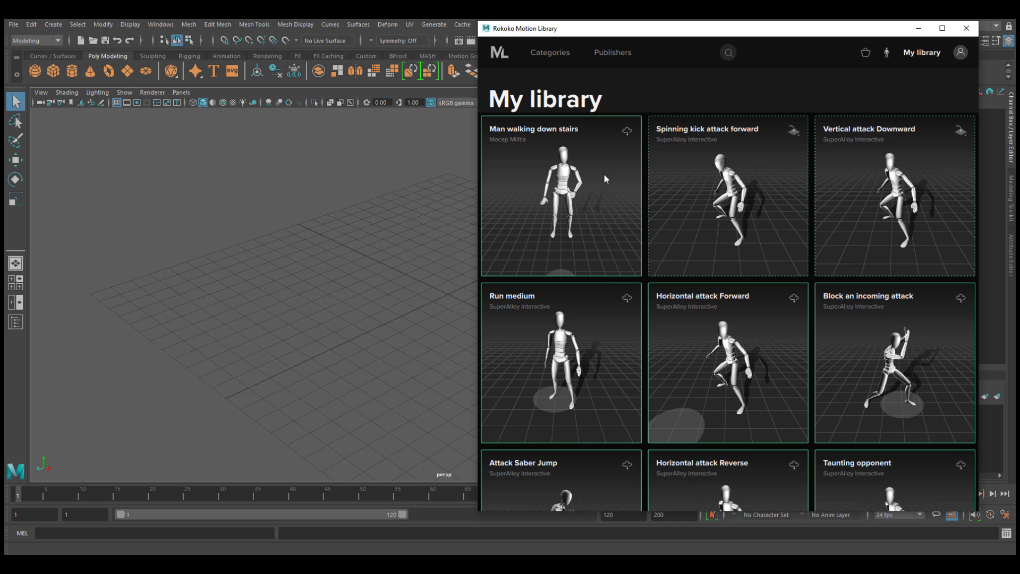
Step: Download the "Man walking down stairs" motion and import "Spinning kick attack forward" into the Maya scene
click(627, 133)
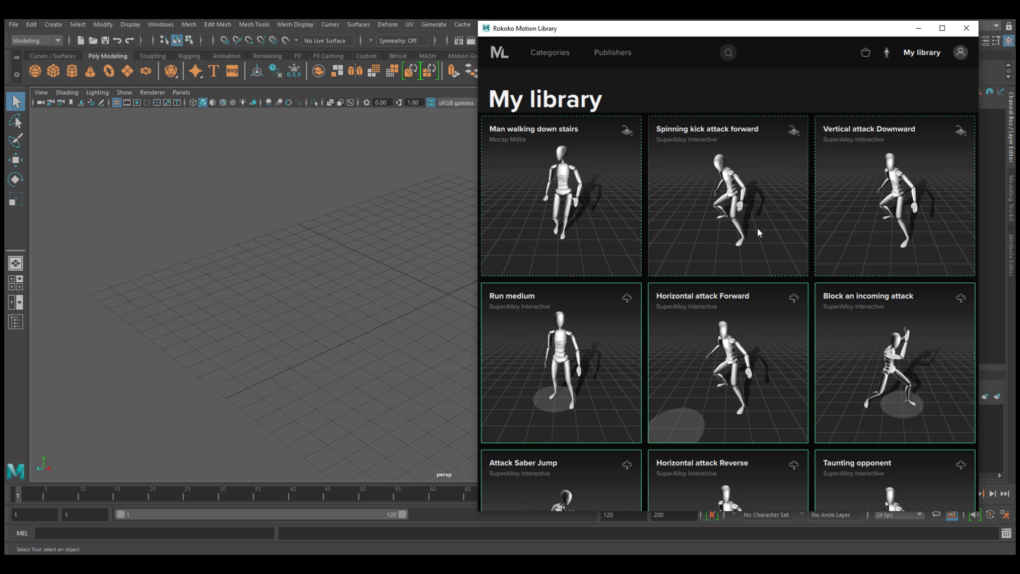
click(795, 135)
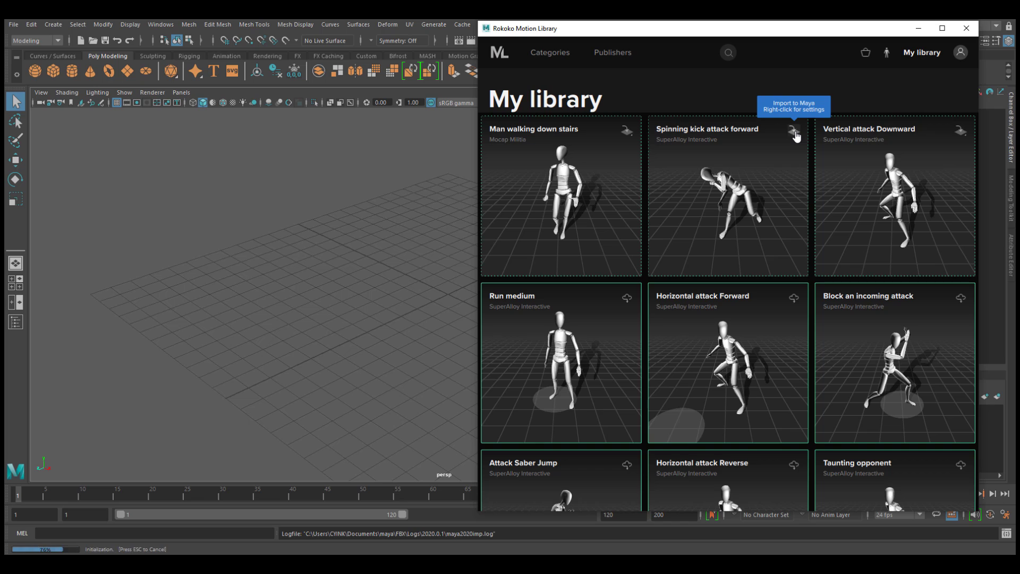
scroll(333, 327, down, 5)
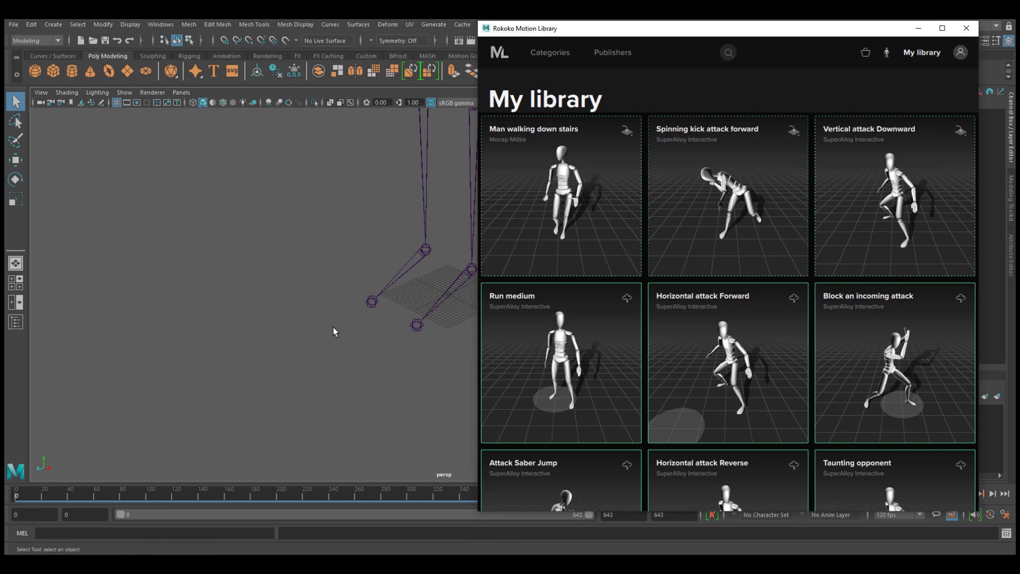
click(353, 317)
alt+drag(227, 414, 346, 342)
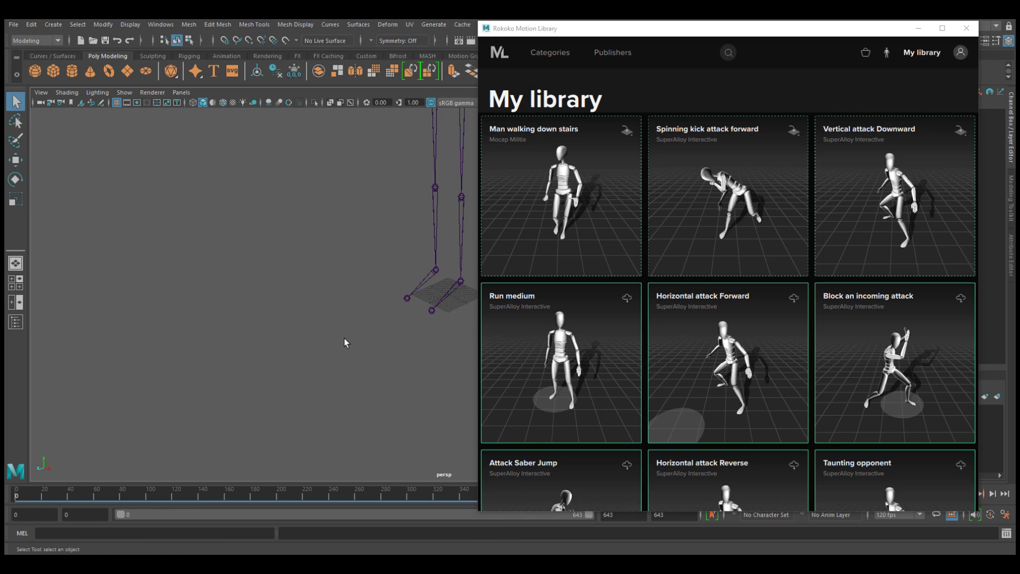
alt+drag(437, 292, 296, 346)
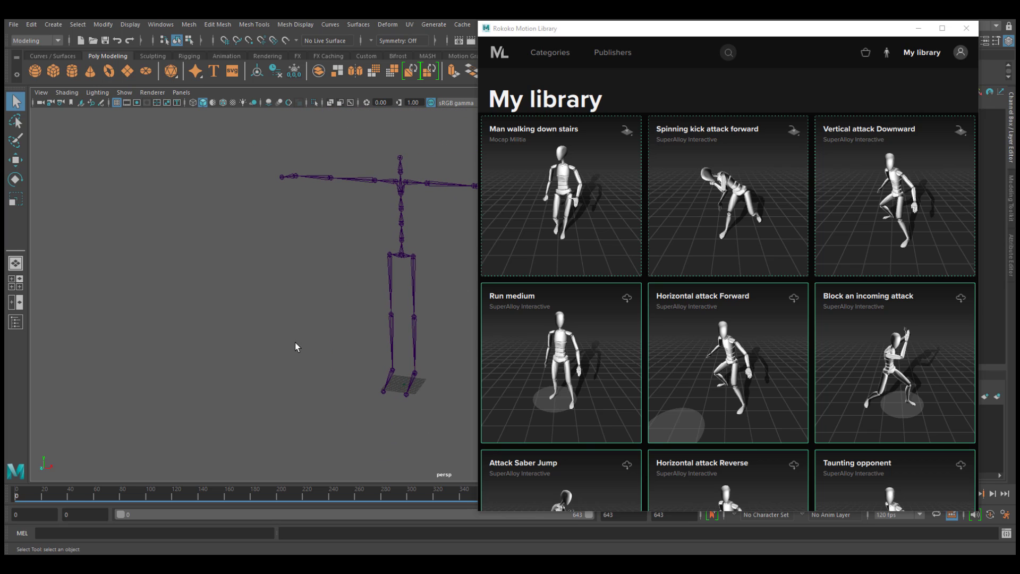
Step: Minimize the Motion Library window and play the imported skeleton's animation in the Maya viewport
click(918, 28)
click(969, 494)
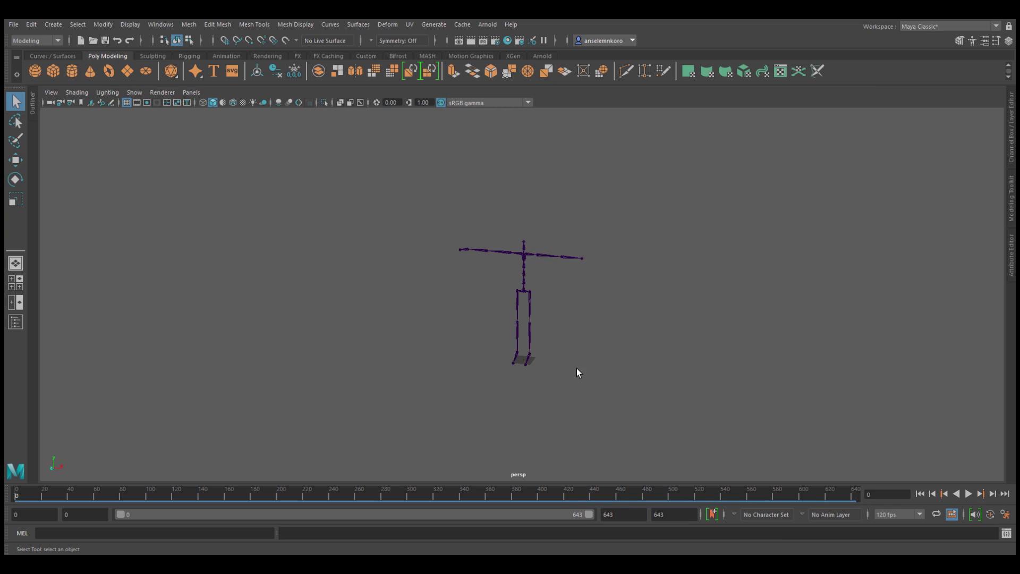
scroll(576, 368, up, 3)
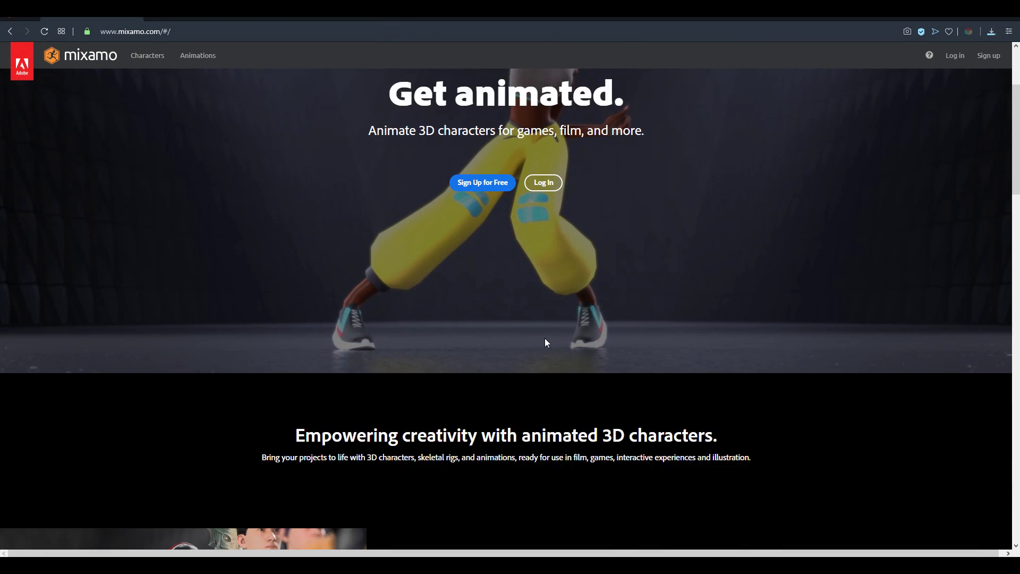
Step: Switch to the Mixamo website in the browser and read through its home page
scroll(547, 342, down, 3)
scroll(526, 286, down, 12)
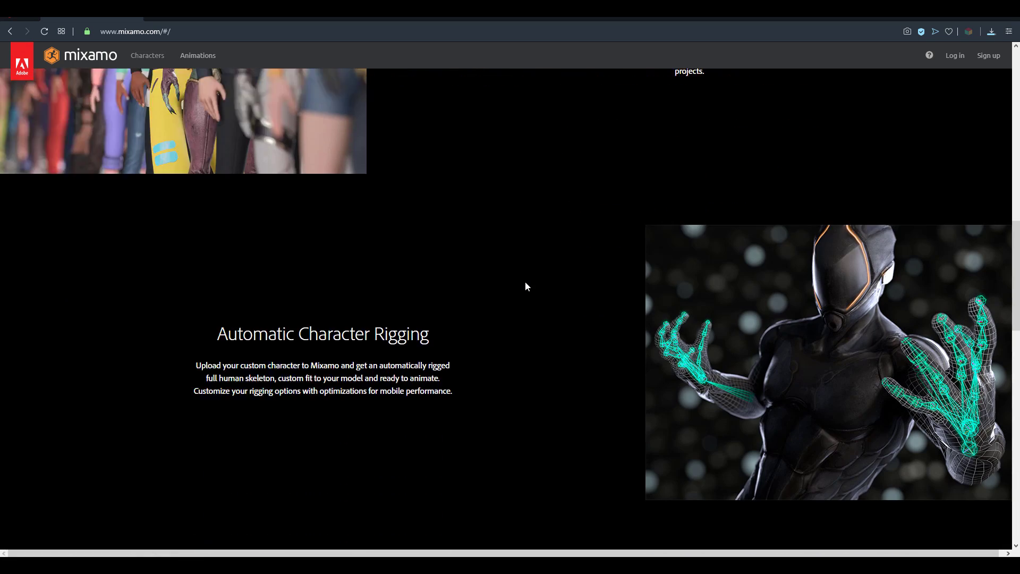
scroll(526, 287, down, 10)
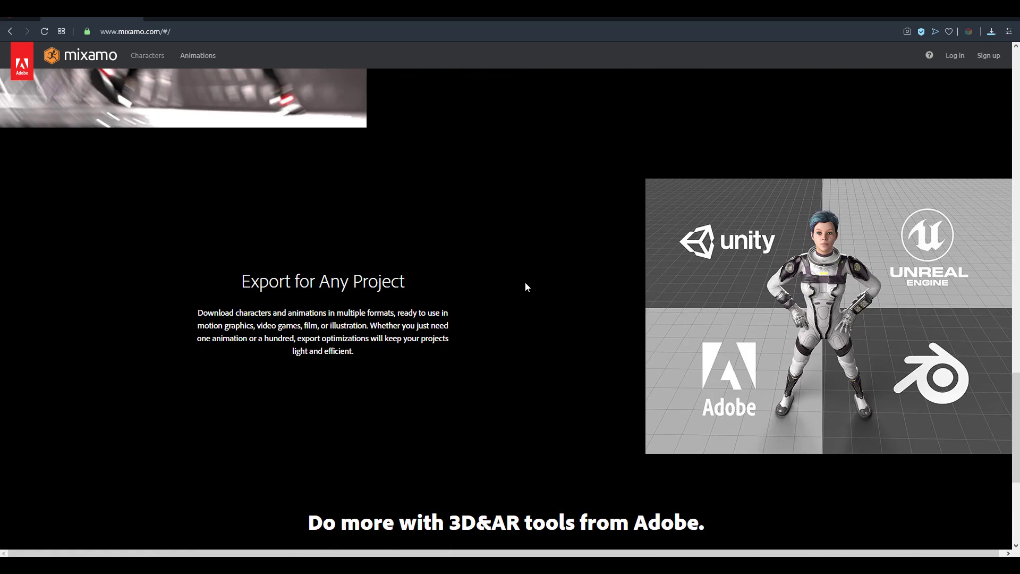
scroll(526, 287, down, 5)
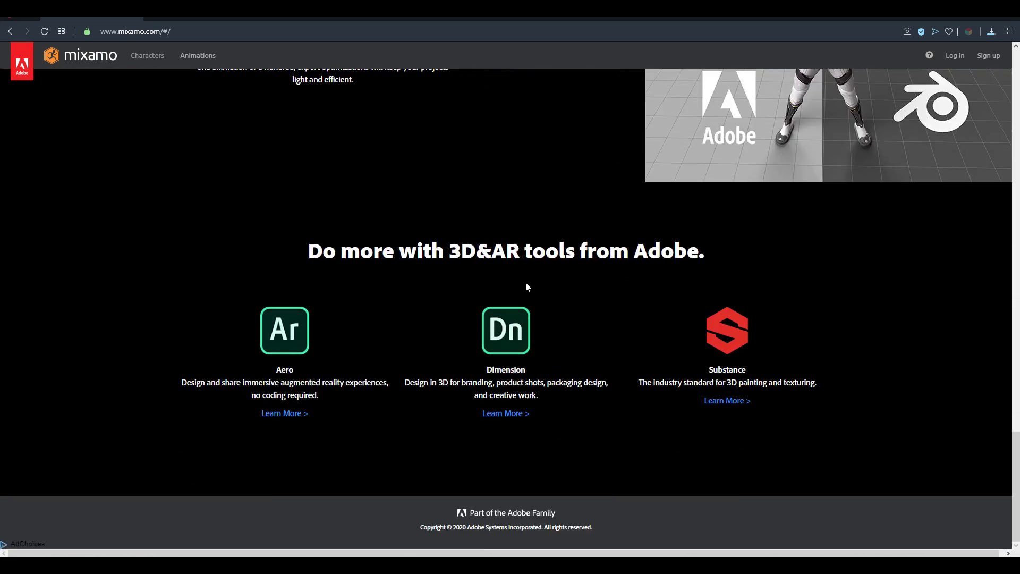
scroll(526, 287, up, 15)
scroll(526, 288, up, 5)
Step: Open Mixamo's Characters page and browse the available characters
click(269, 241)
scroll(269, 241, down, 5)
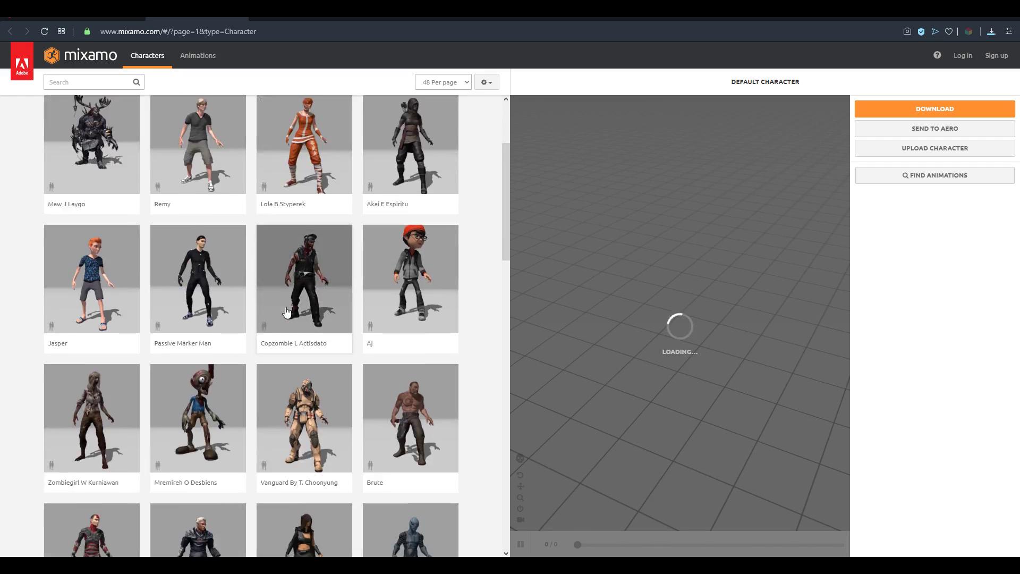
scroll(287, 312, down, 10)
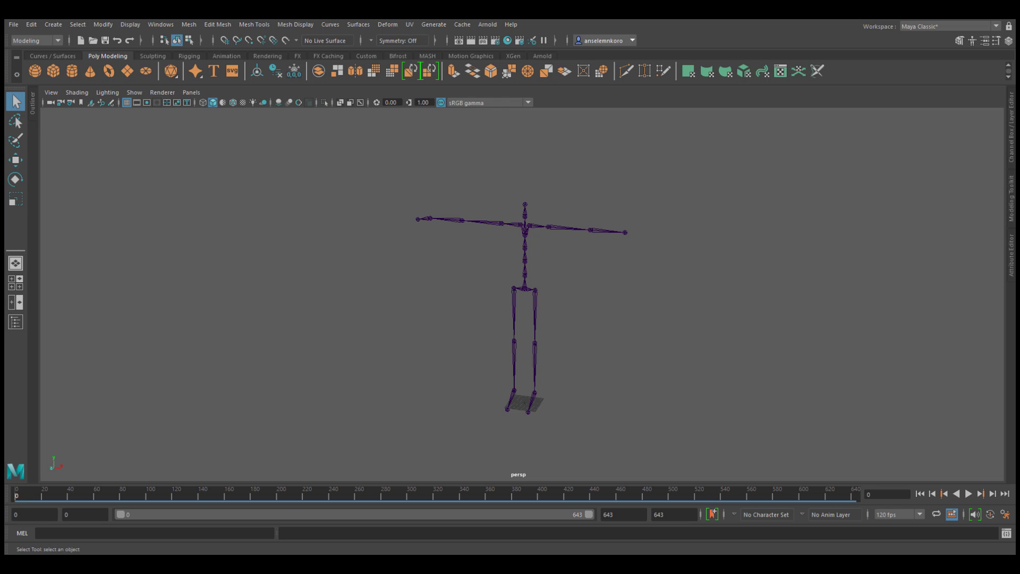
Step: Import the hooded, caped character into the Maya scene alongside the skeleton, show its textures, and inspect it from several angles
drag(361, 380, 407, 298)
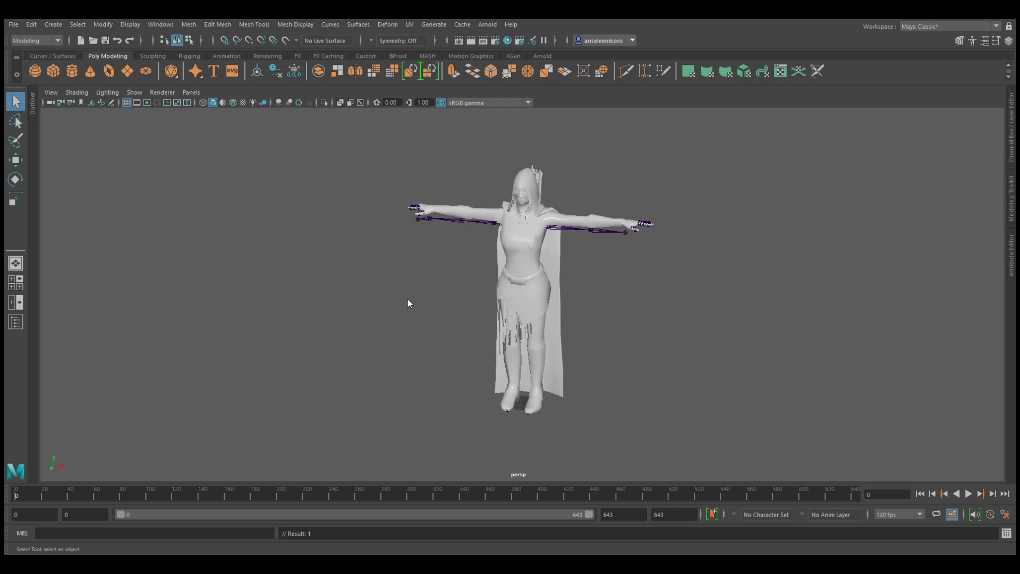
click(244, 103)
scroll(580, 223, up, 5)
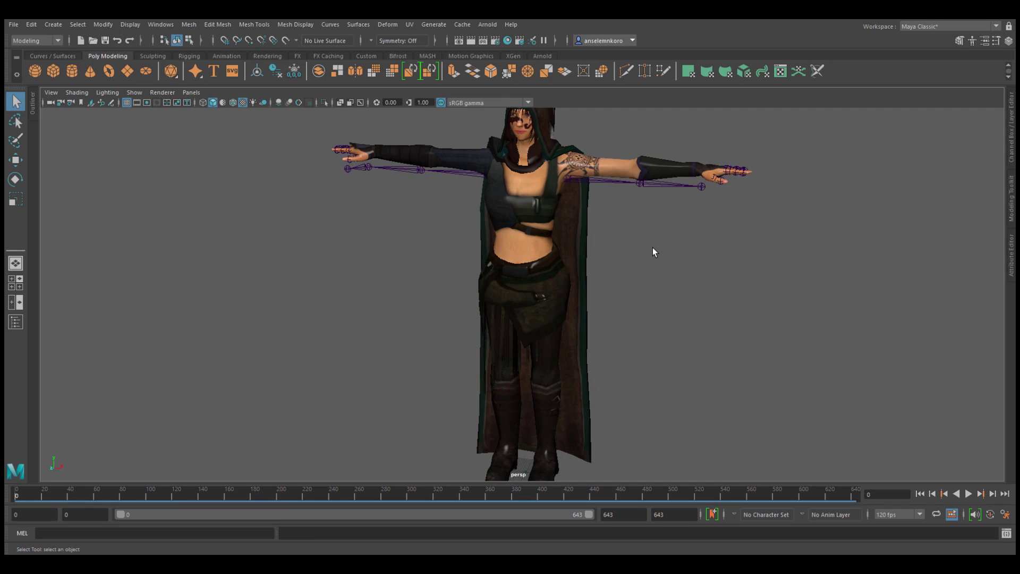
alt+middle_drag(597, 301, 591, 322)
scroll(591, 322, up, 3)
alt+drag(583, 317, 672, 344)
alt+drag(463, 326, 560, 328)
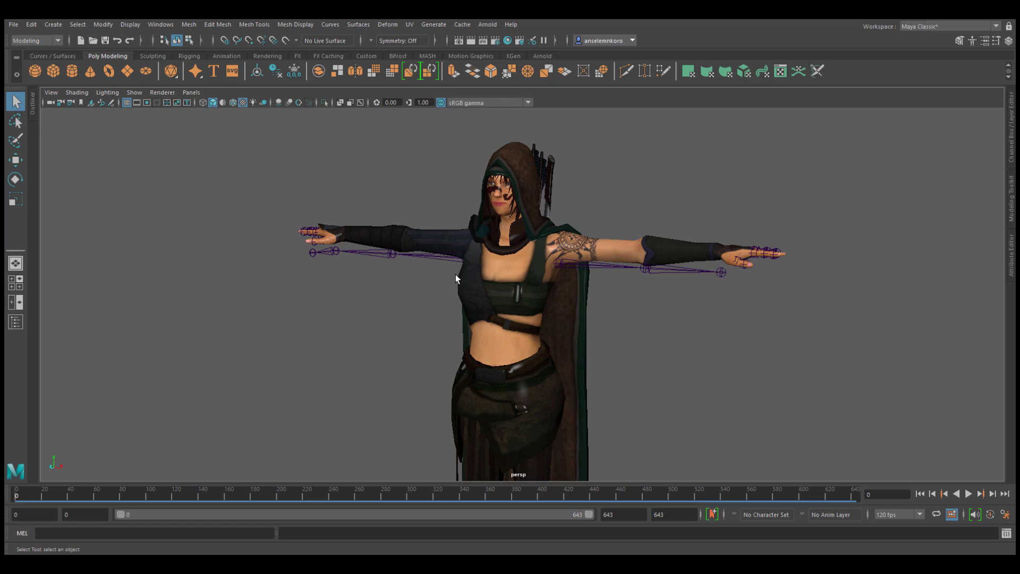
scroll(470, 250, down, 3)
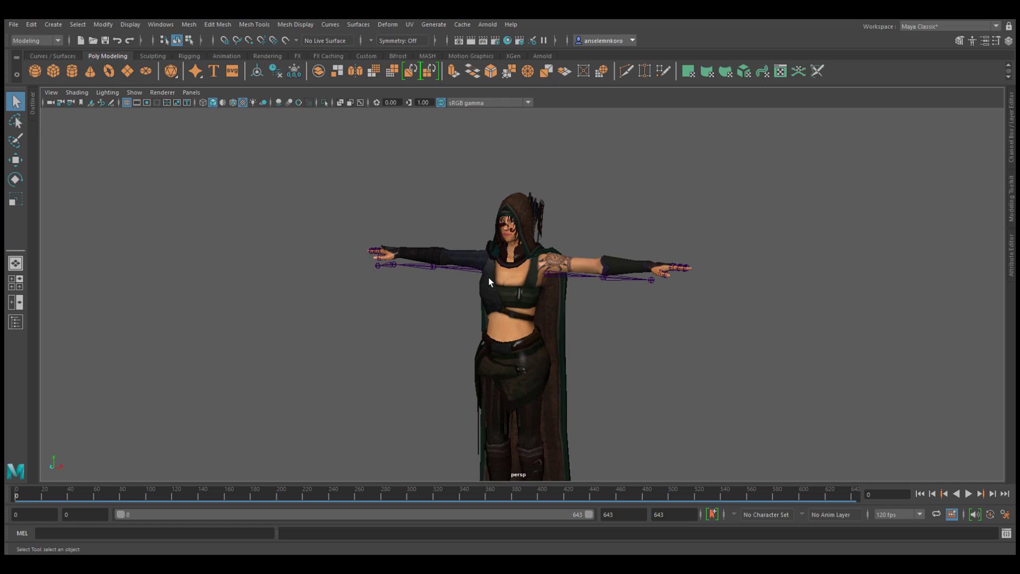